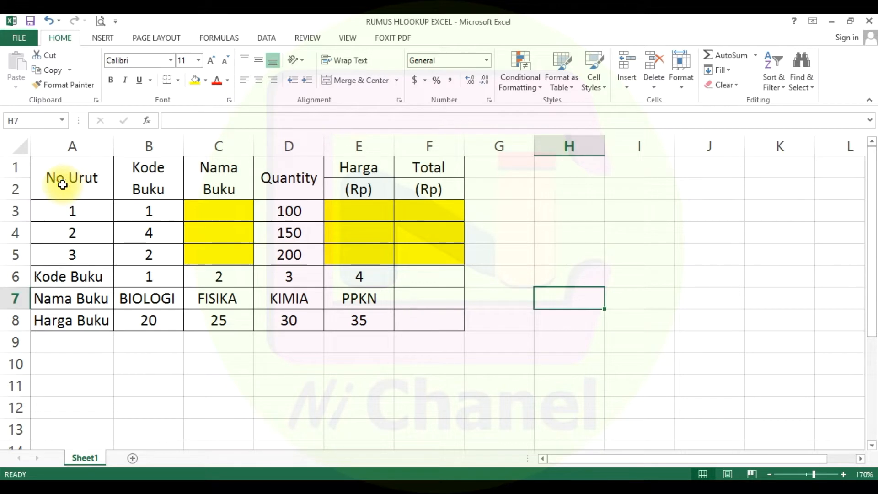
Examine the book order table, its empty Nama Buku, Harga and Total cells, and the Kode Buku lookup row
click(58, 179)
drag(216, 298, 496, 330)
click(497, 330)
drag(220, 213, 229, 253)
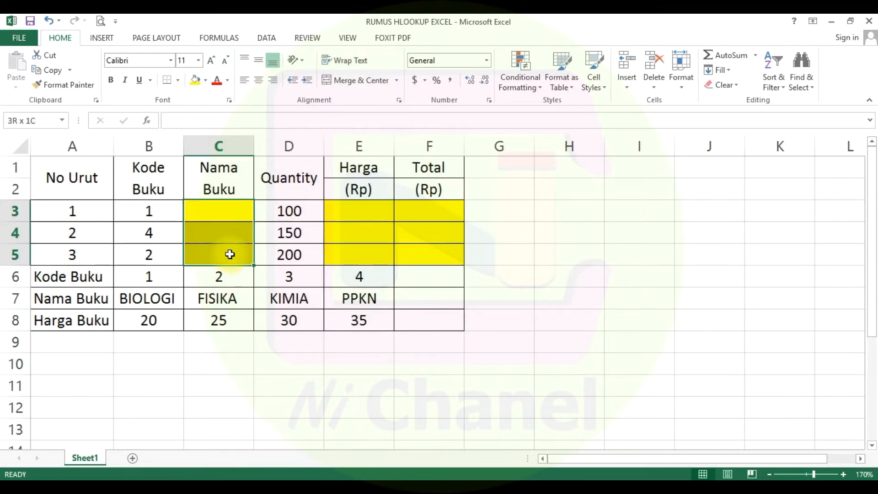
drag(379, 215, 384, 241)
drag(384, 241, 389, 254)
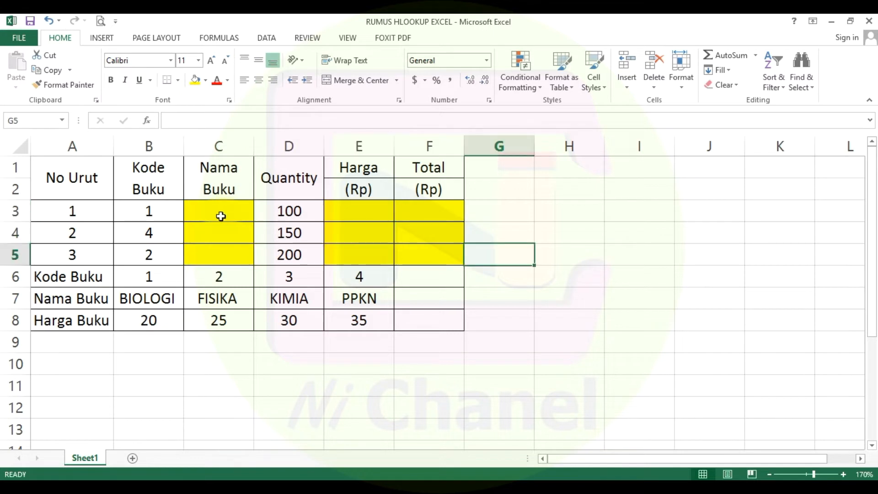
click(229, 207)
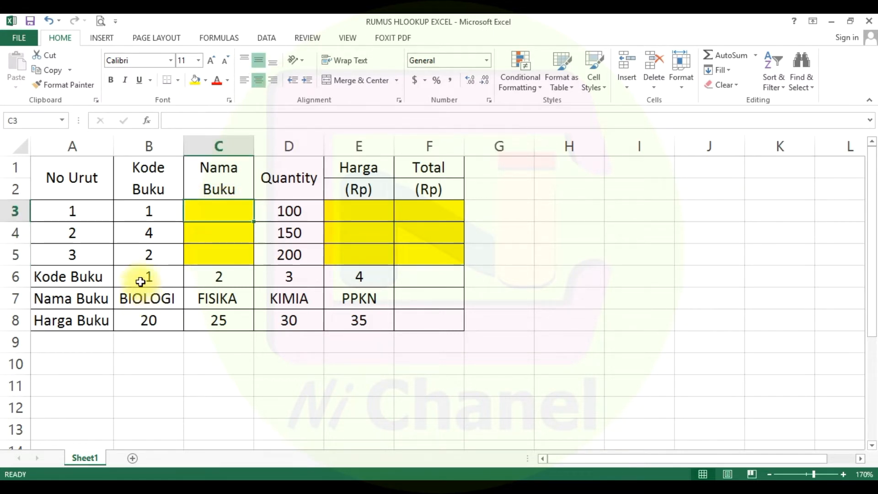
drag(135, 278, 371, 276)
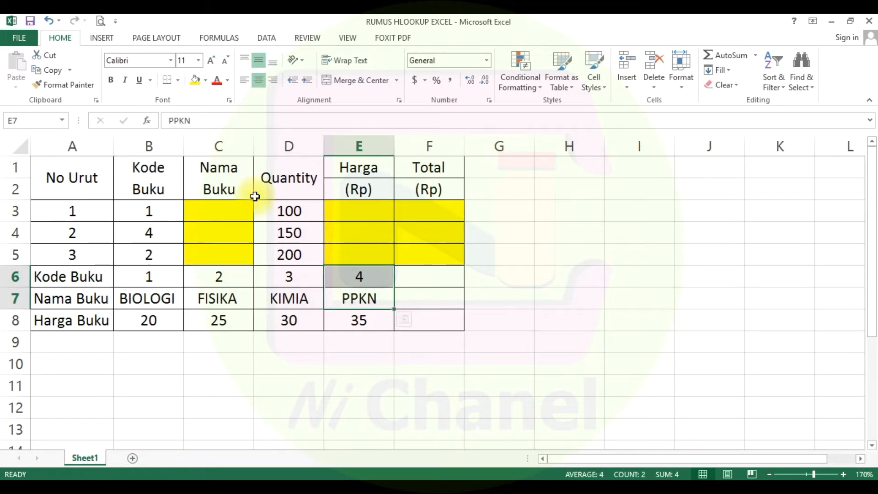
Begin an HLOOKUP formula in C3 with B3 as the lookup value, followed by a comma separator
click(213, 212)
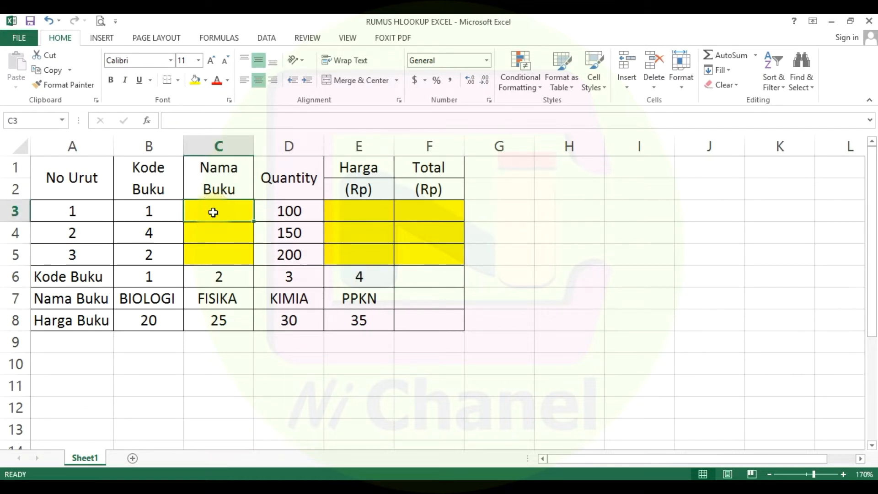
text(=)
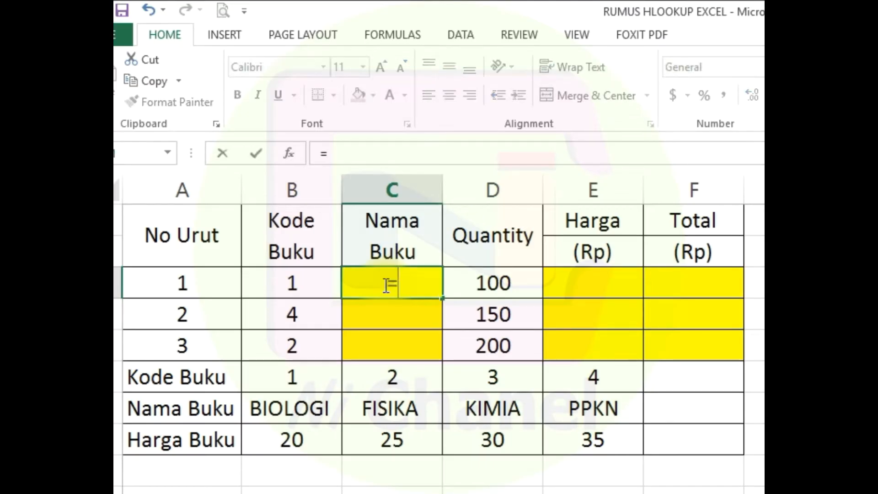
text(h)
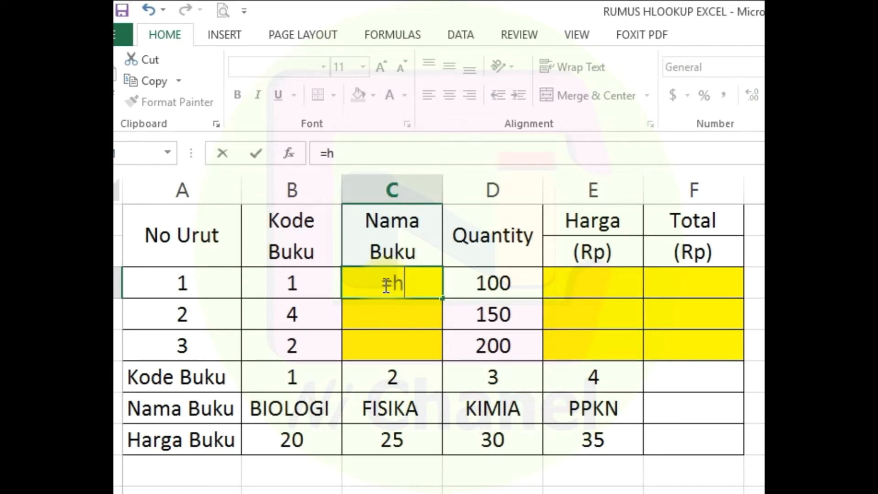
text(lookuo)
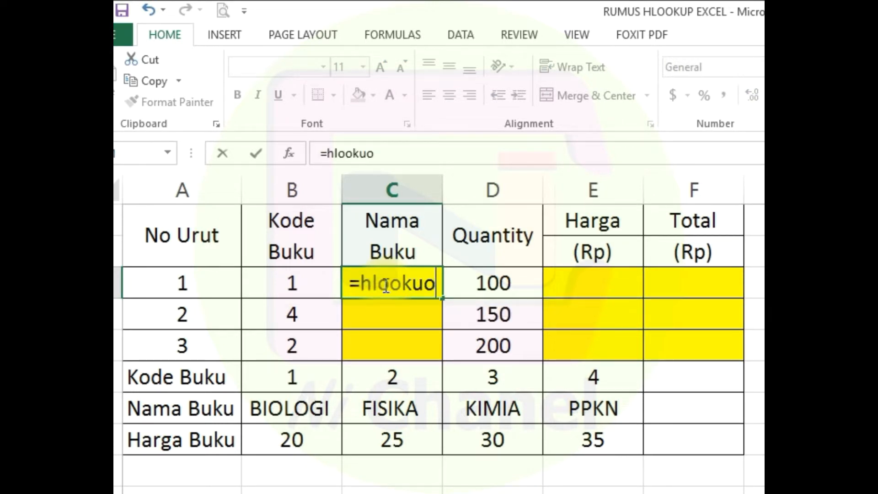
key(BackSpace)
text(p)
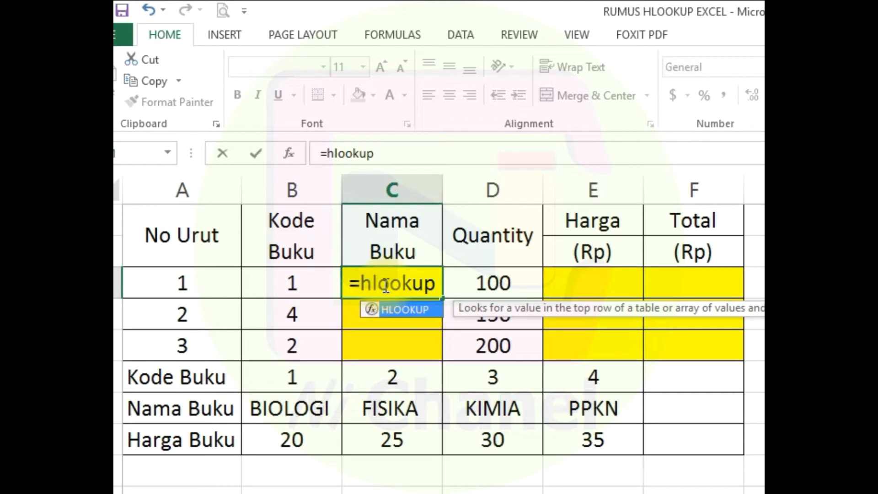
text(()
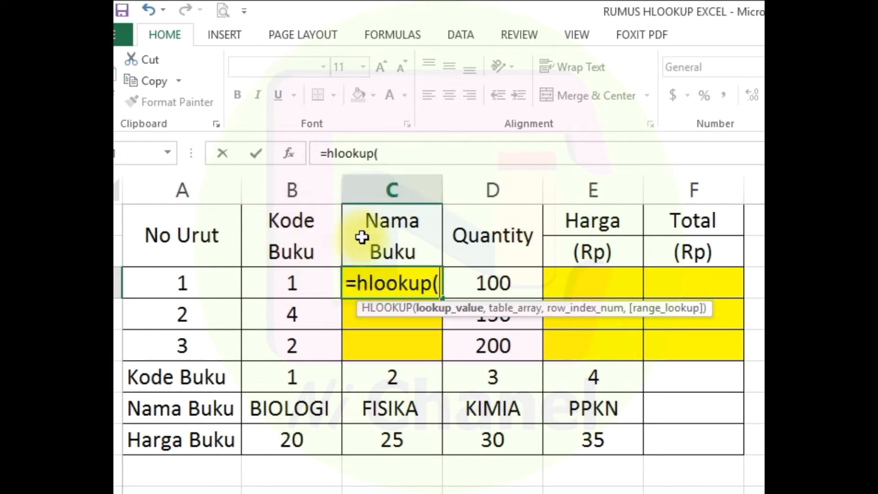
click(298, 285)
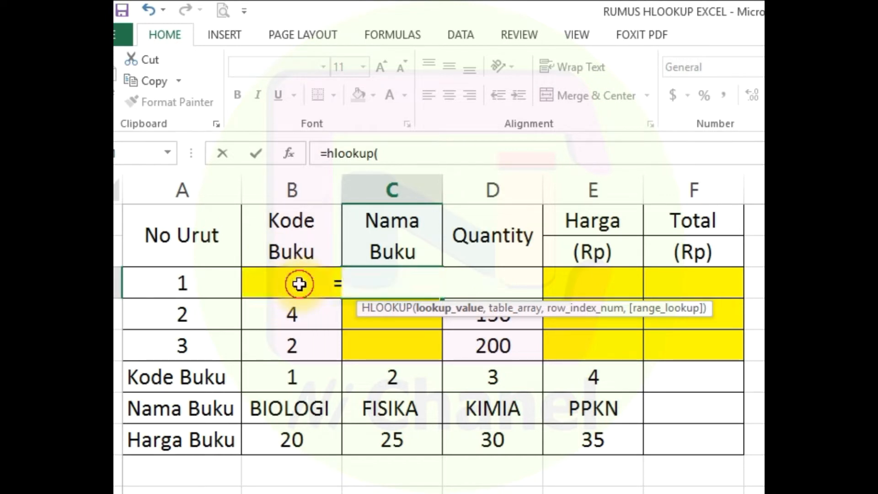
text(,)
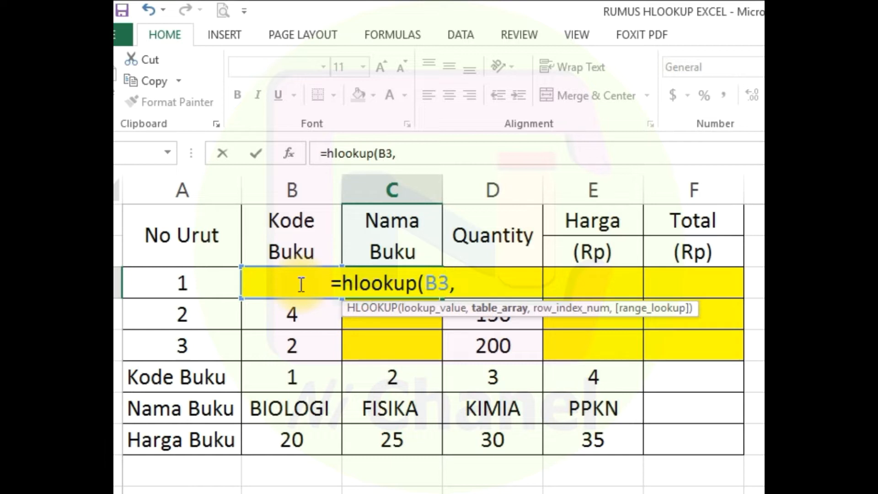
key(BackSpace)
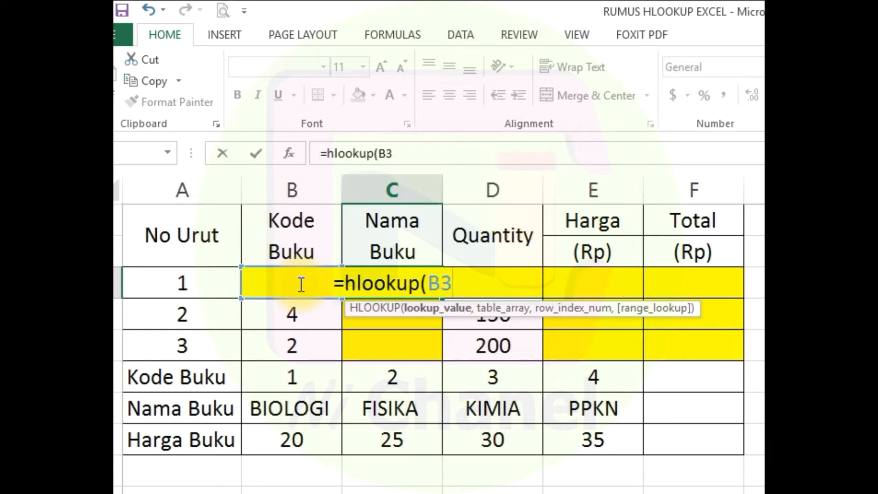
text(;)
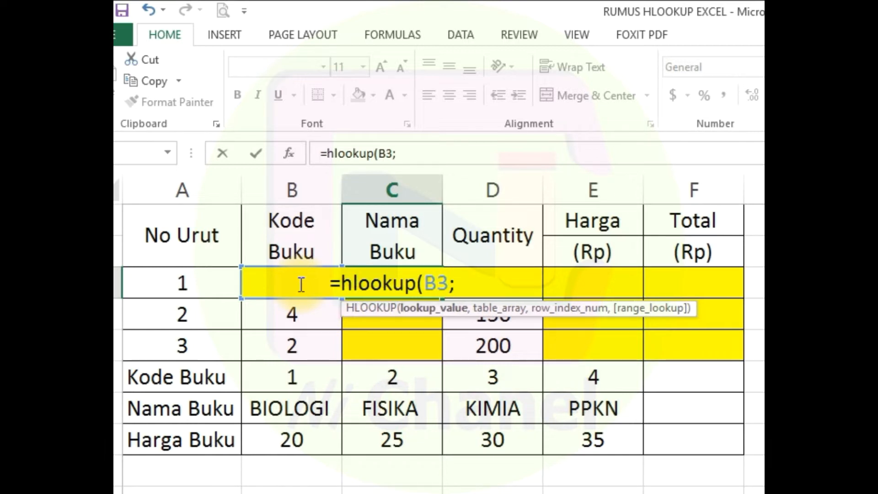
key(BackSpace)
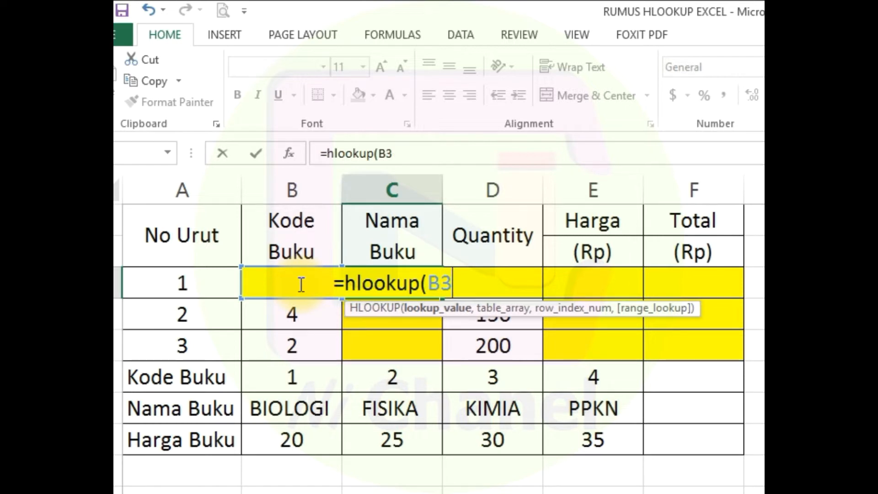
text(,)
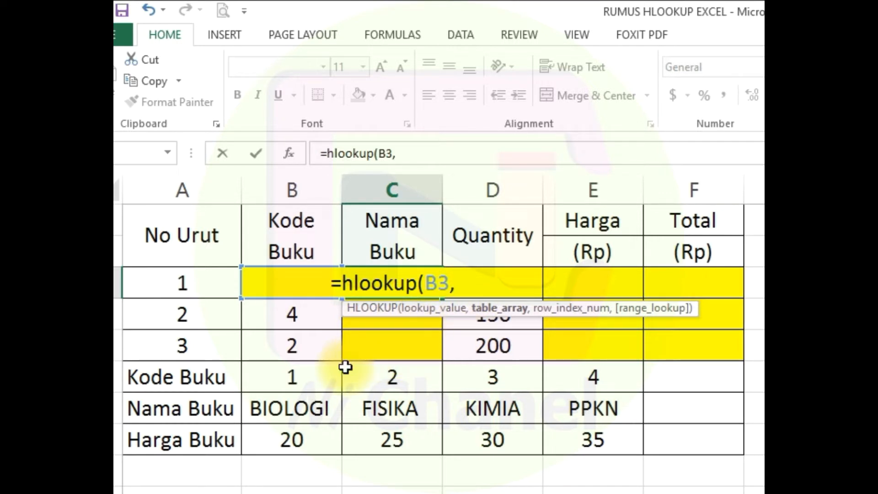
Complete the HLOOKUP arguments in C3 with B6:E7 as the table array and 2 as the row index
drag(298, 376, 585, 408)
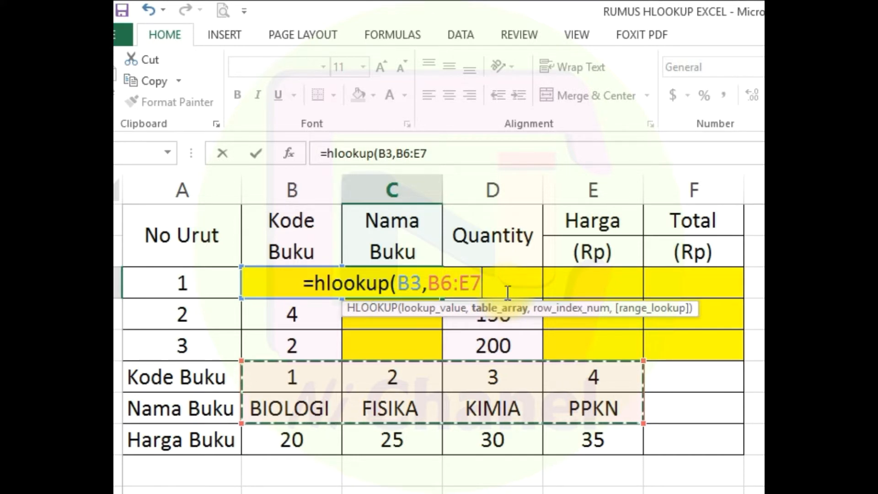
text(,)
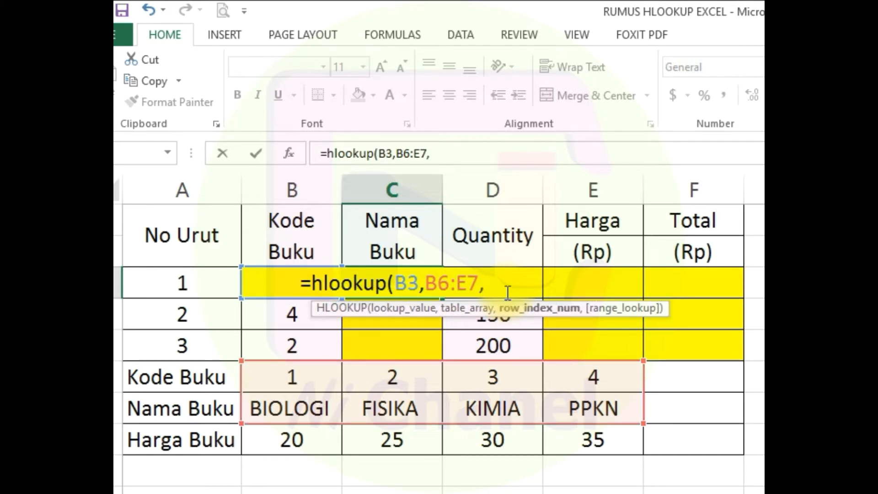
text(2)
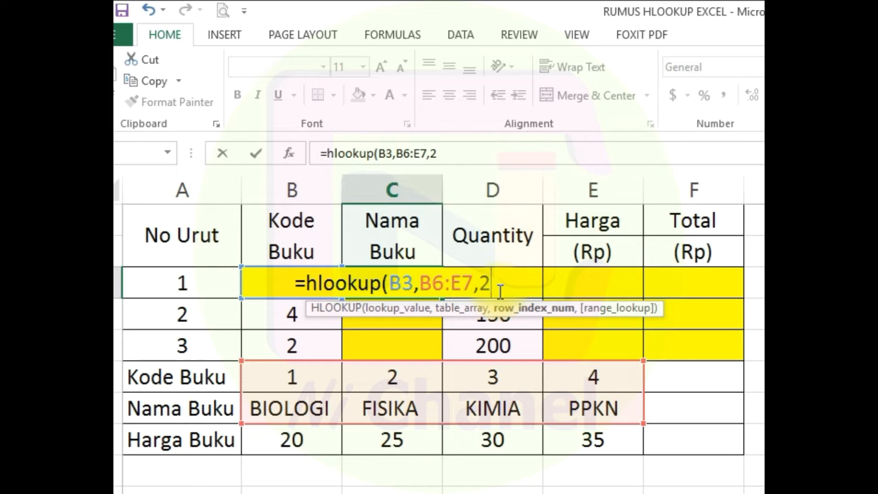
text())
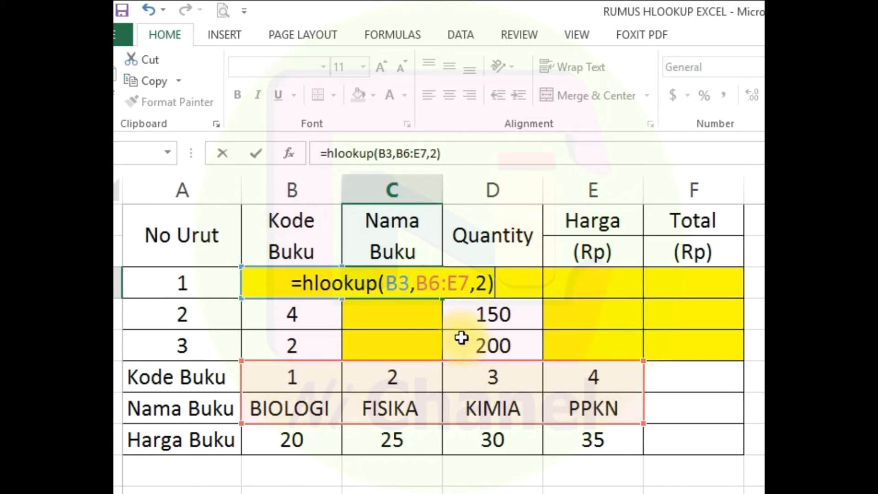
Make the table array in C3's formula absolute as $B$6:$E$7 and enter the formula
click(417, 284)
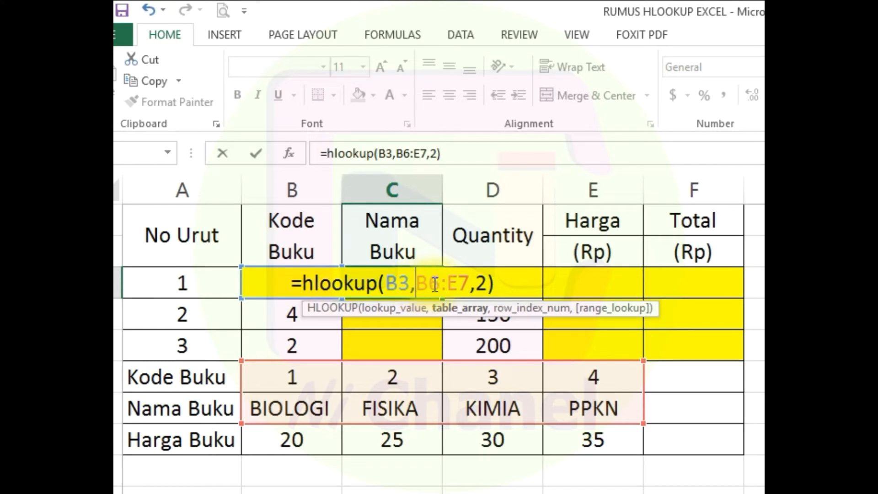
text($B)
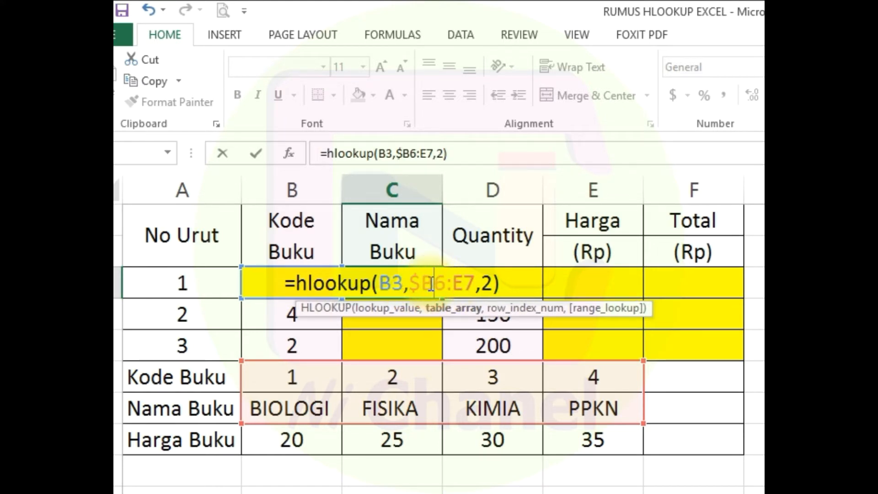
text($)
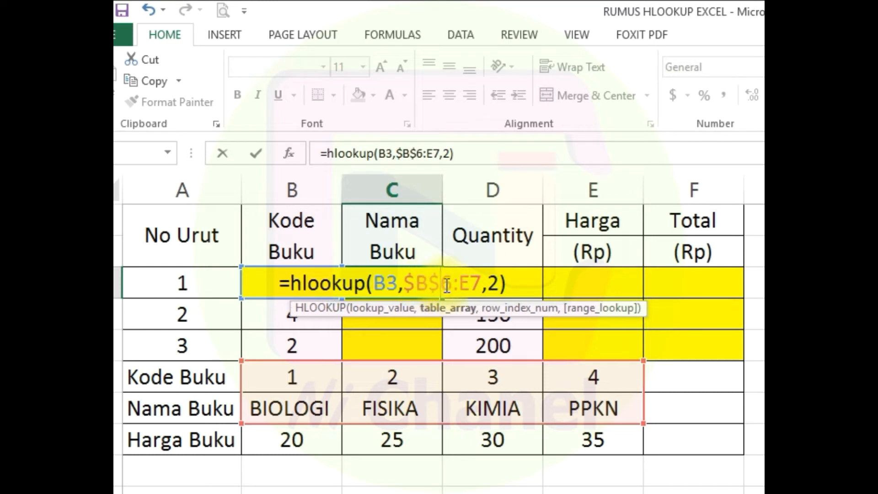
click(465, 288)
text($)
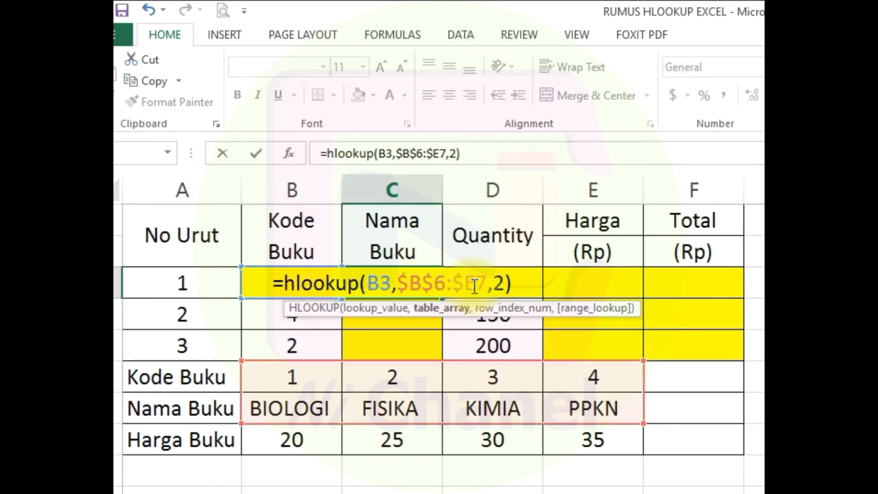
click(475, 287)
text($)
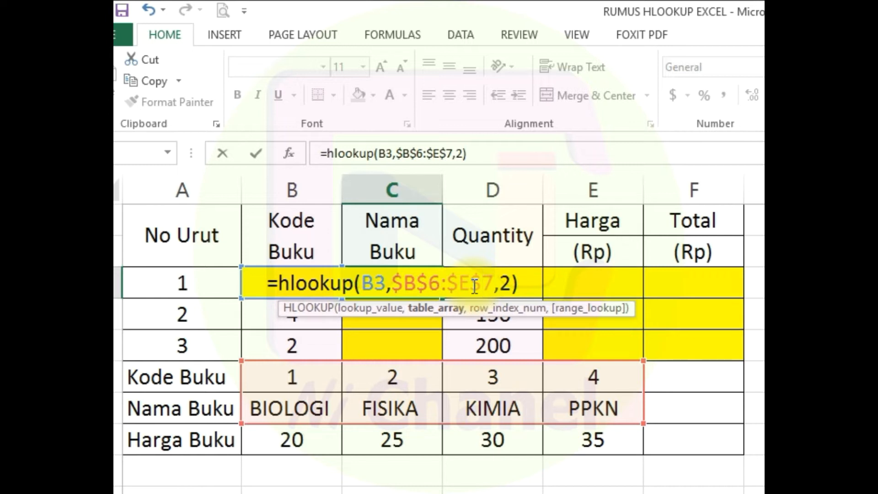
key(Return)
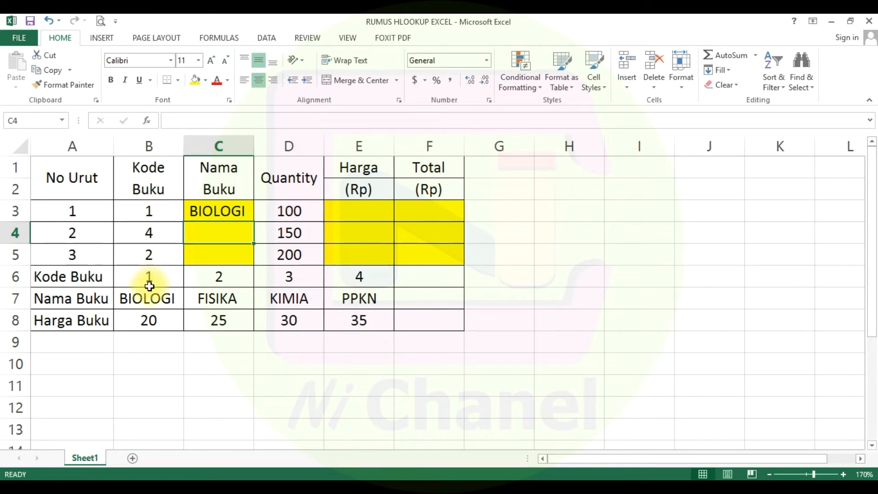
Fill the HLOOKUP formula from C3 down through C5 and check the copied formula in C4
click(223, 202)
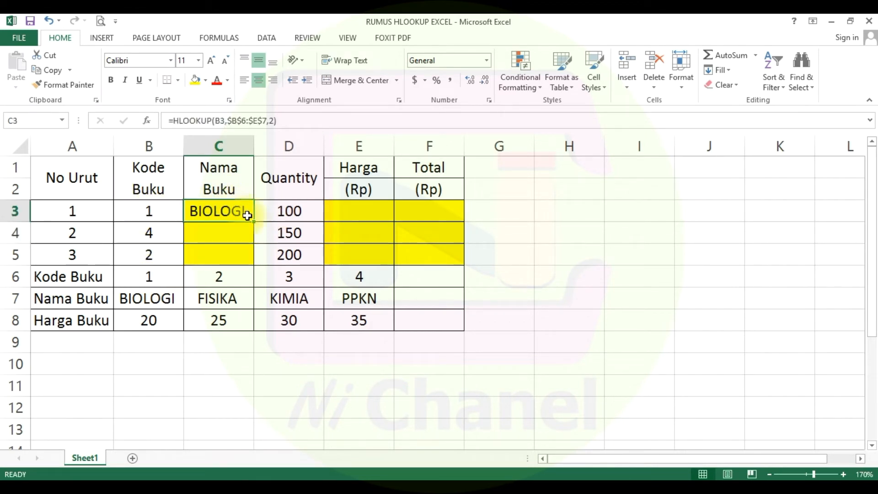
drag(256, 223, 256, 266)
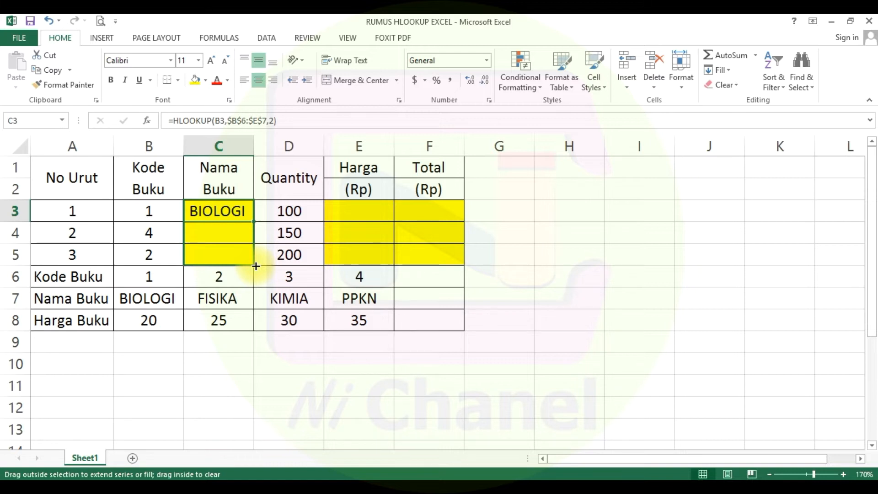
drag(256, 266, 256, 267)
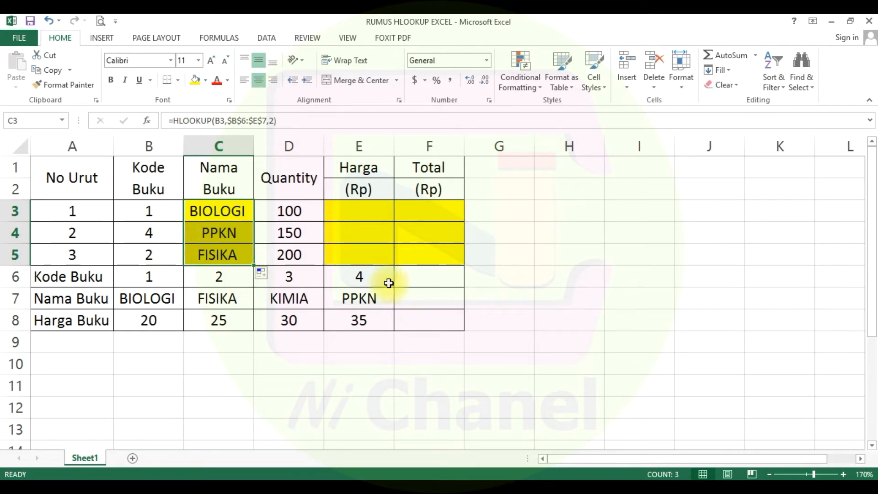
click(223, 234)
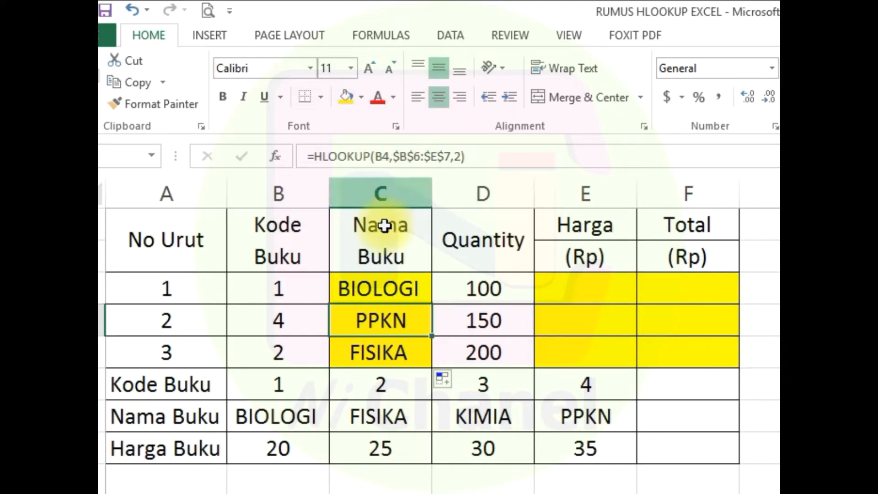
Make the table array in C3's HLOOKUP formula relative as B6:E7 and enter the formula
double_click(382, 288)
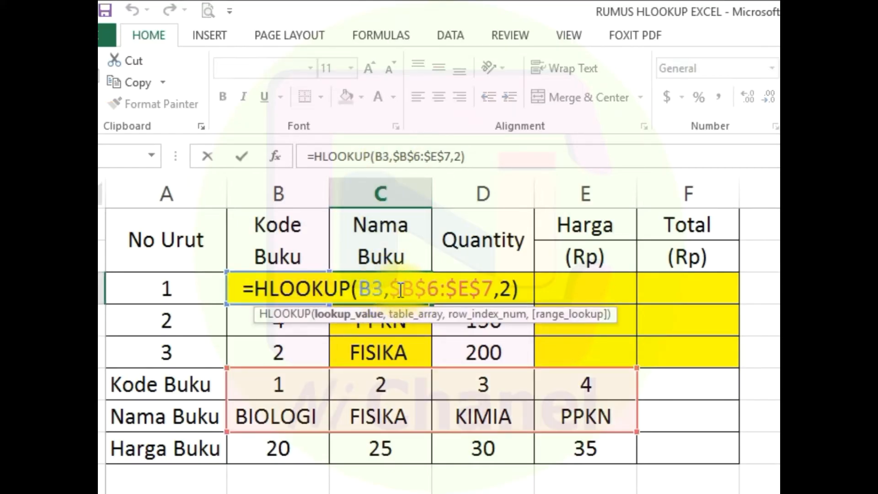
click(393, 289)
drag(394, 289, 421, 291)
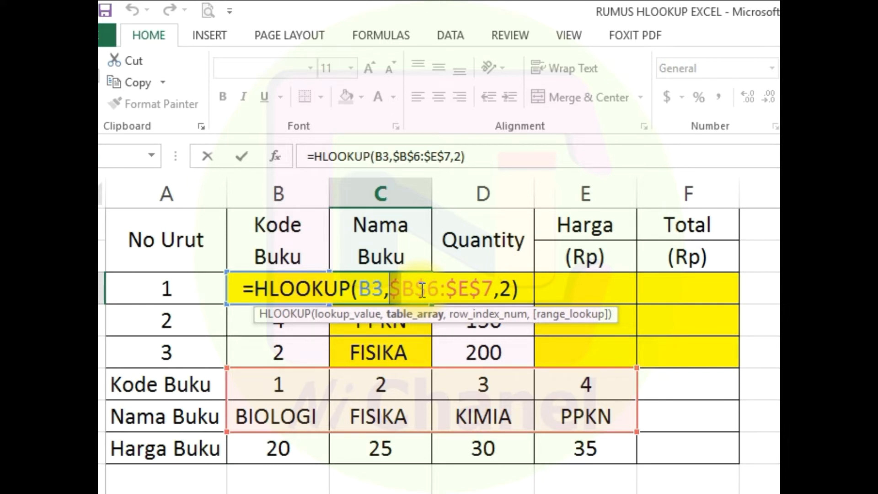
drag(422, 291, 425, 291)
key(Delete)
click(414, 289)
key(Delete)
click(432, 291)
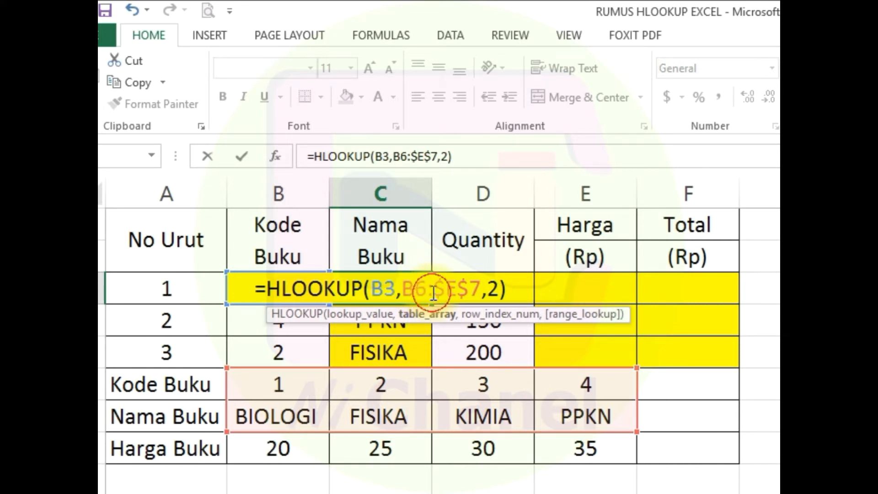
key(Delete)
click(452, 293)
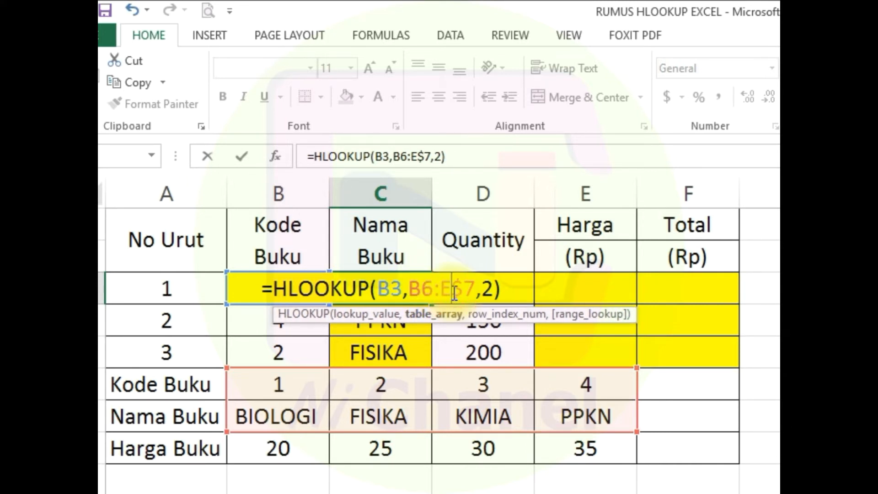
key(Delete)
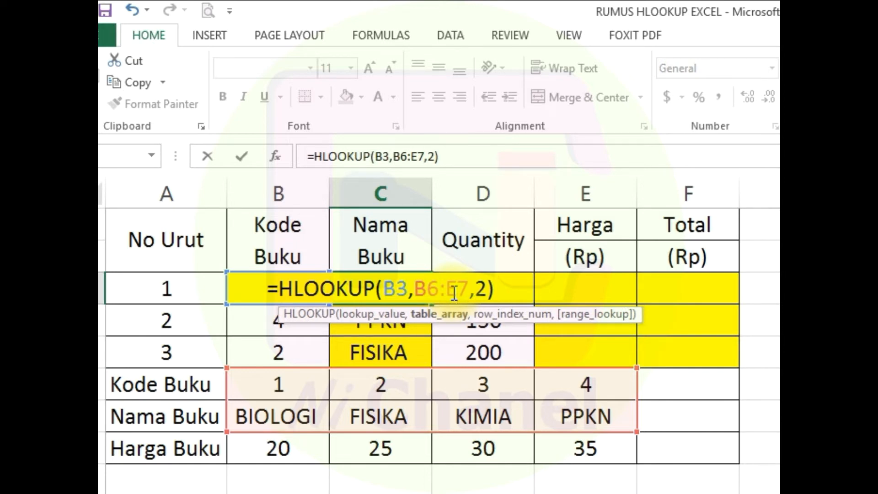
key(Return)
Fill the relative-reference HLOOKUP formula from C3 down through C5 and inspect the copy in C4
click(420, 292)
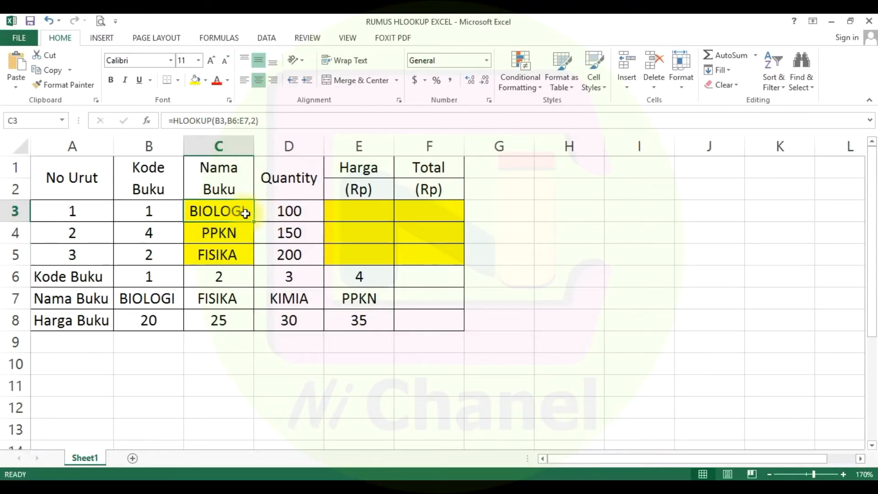
drag(245, 214, 256, 260)
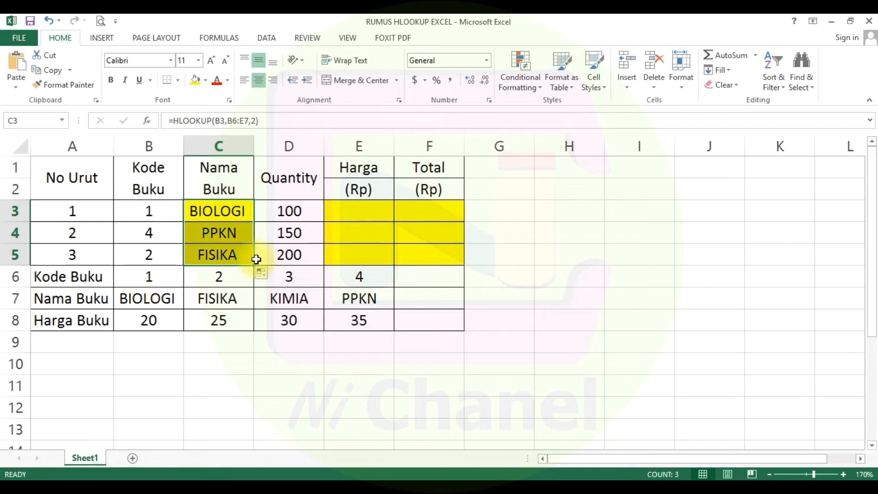
click(246, 235)
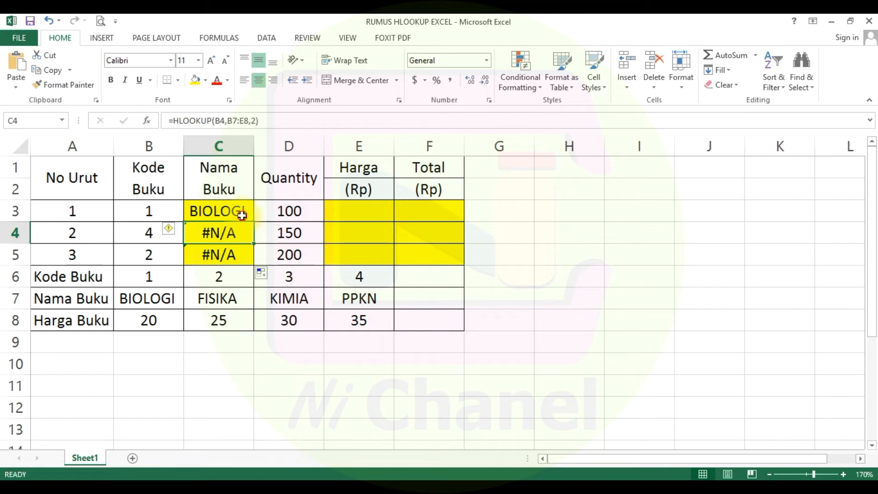
Restore the absolute table array $B$6:$E$7 in C3's HLOOKUP formula and enter it
click(242, 216)
double_click(242, 216)
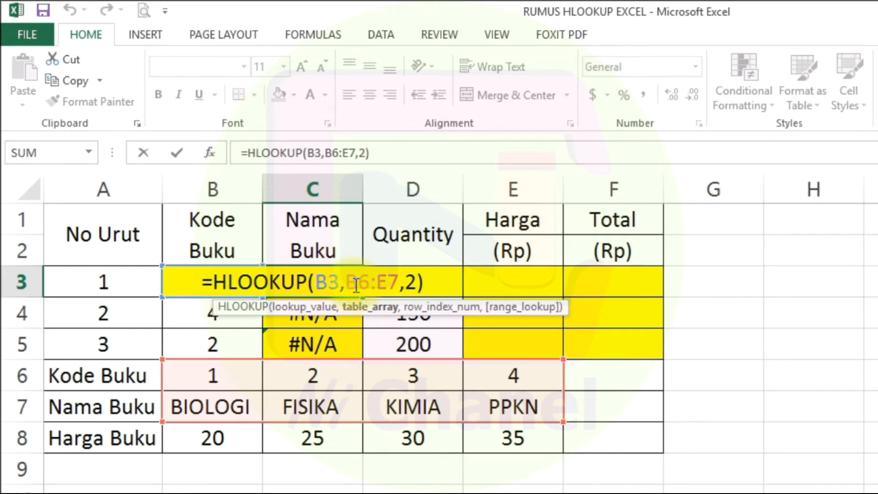
text($)
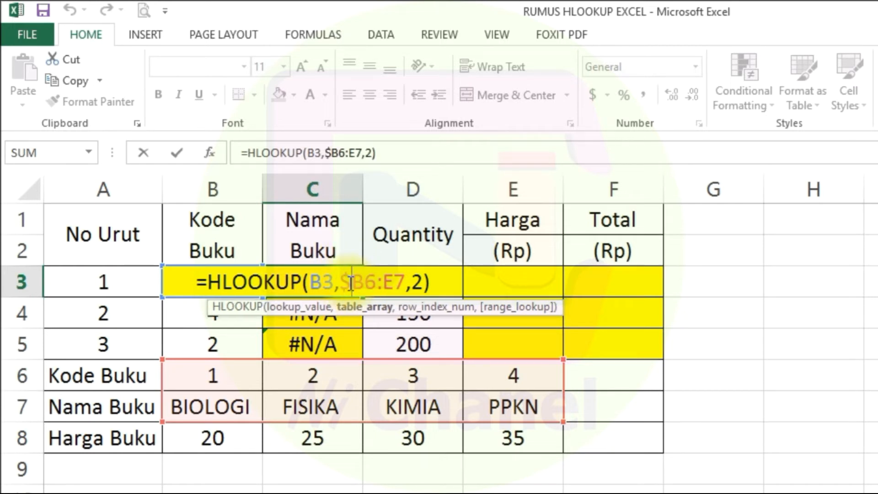
click(363, 284)
text($)
click(389, 284)
text($)
click(404, 284)
text($E$)
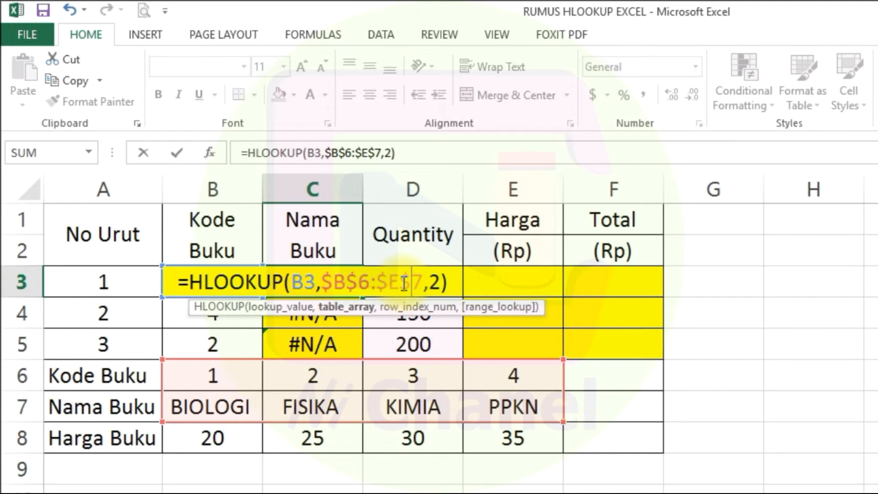
key(Return)
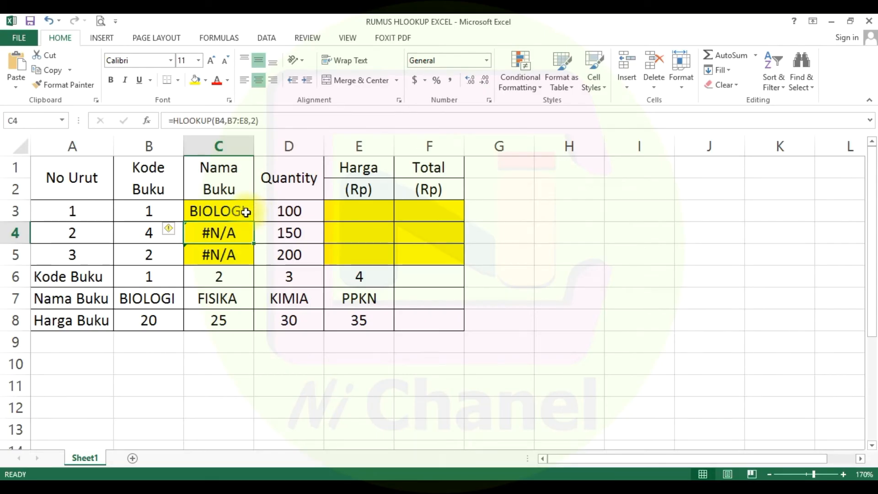
Copy C3's HLOOKUP formula with the absolute table array down through C5
click(352, 283)
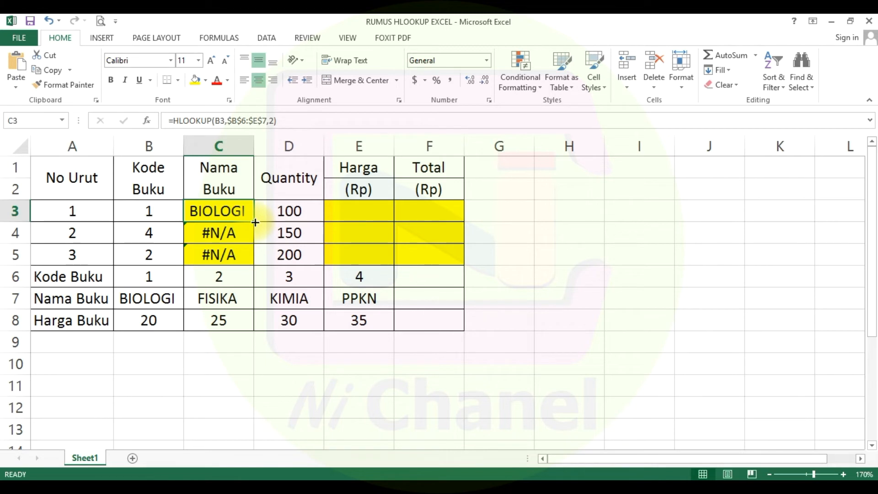
drag(255, 222, 252, 265)
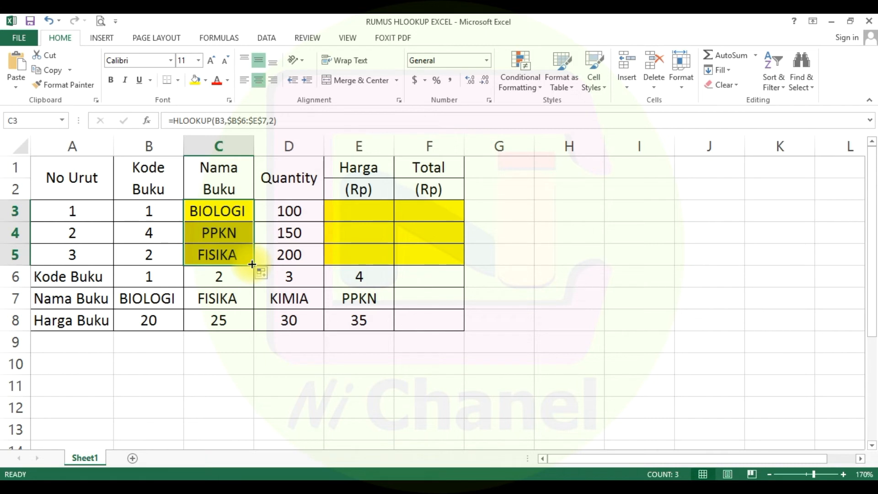
click(231, 211)
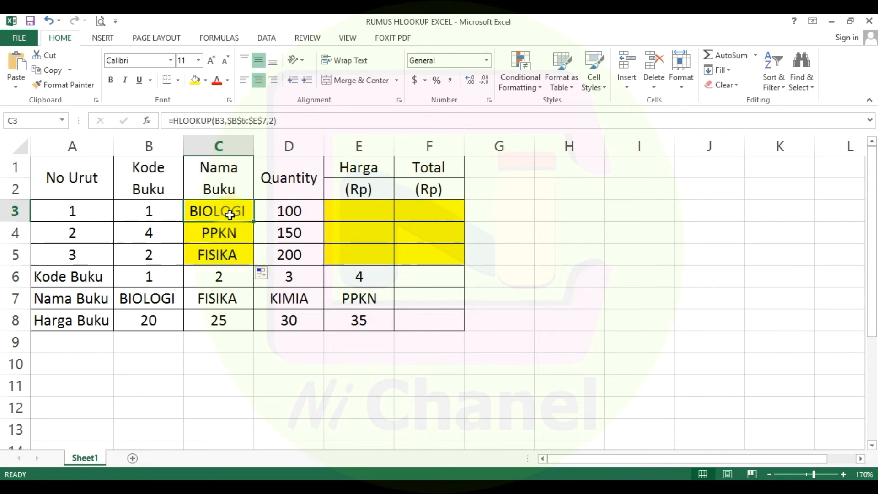
Review the book names and prices in rows 7 and 8, and begin an HLOOKUP formula in E3 with C3 as the lookup value
click(359, 211)
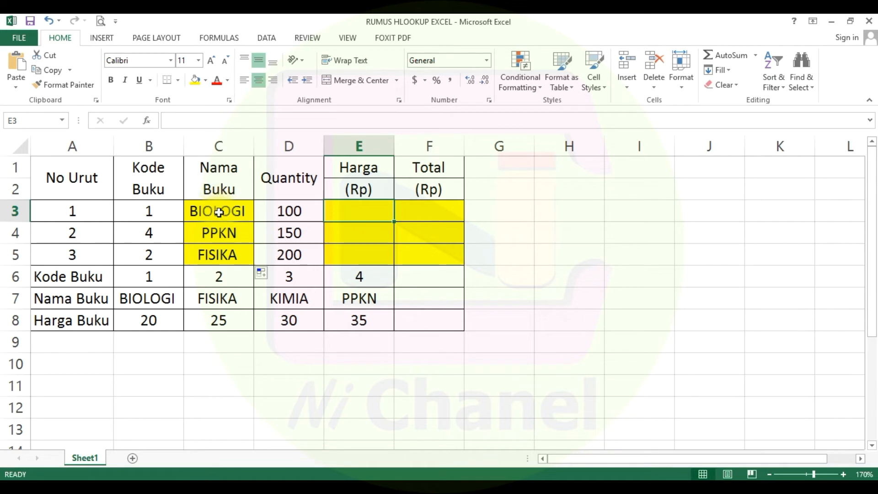
click(128, 303)
click(141, 316)
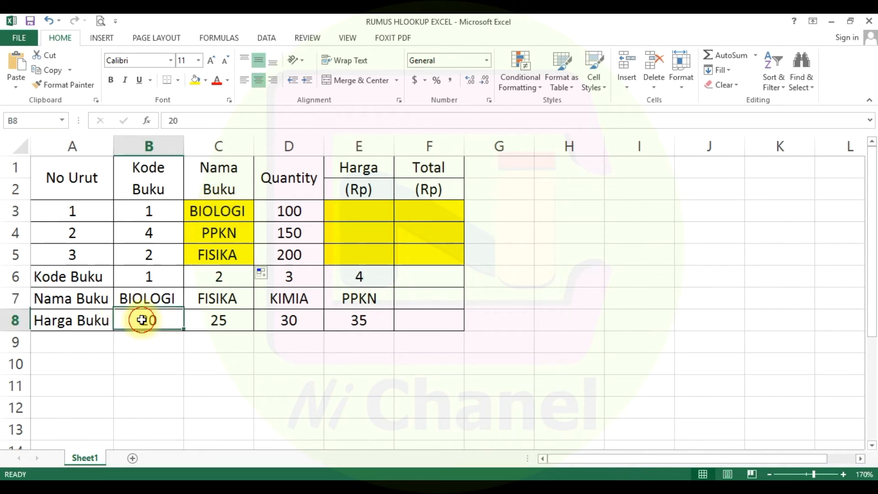
click(206, 298)
click(214, 318)
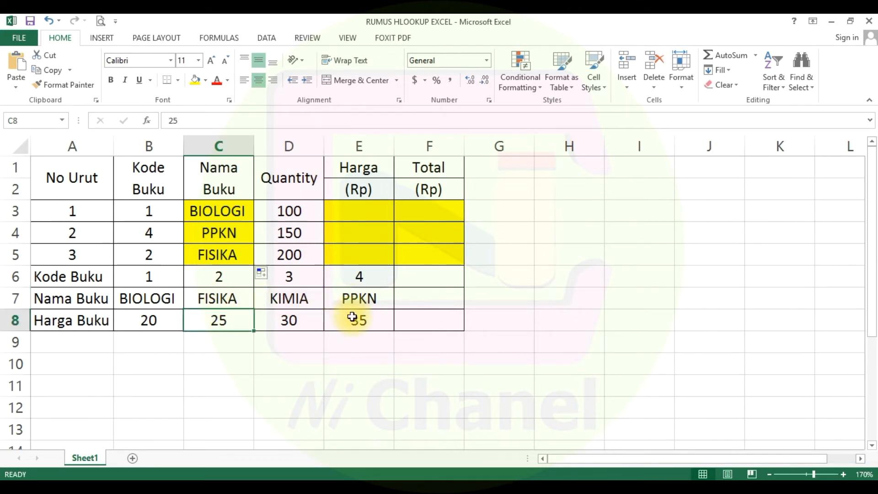
click(342, 206)
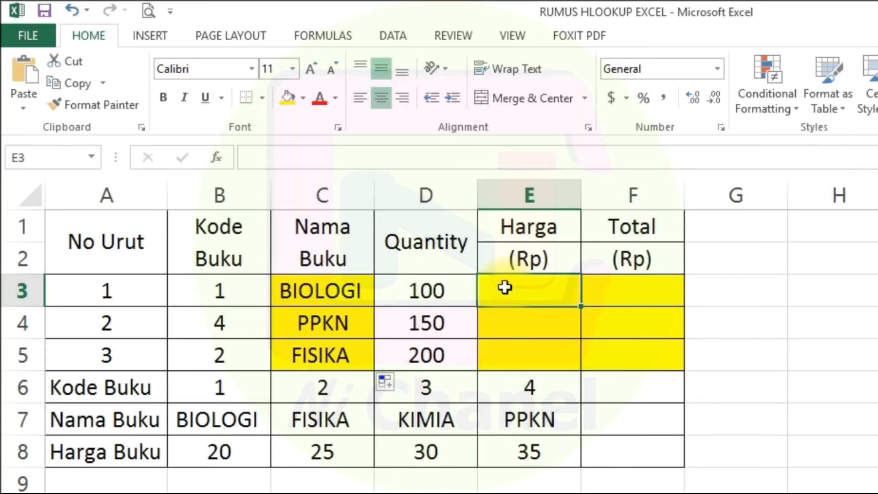
text(=hlo)
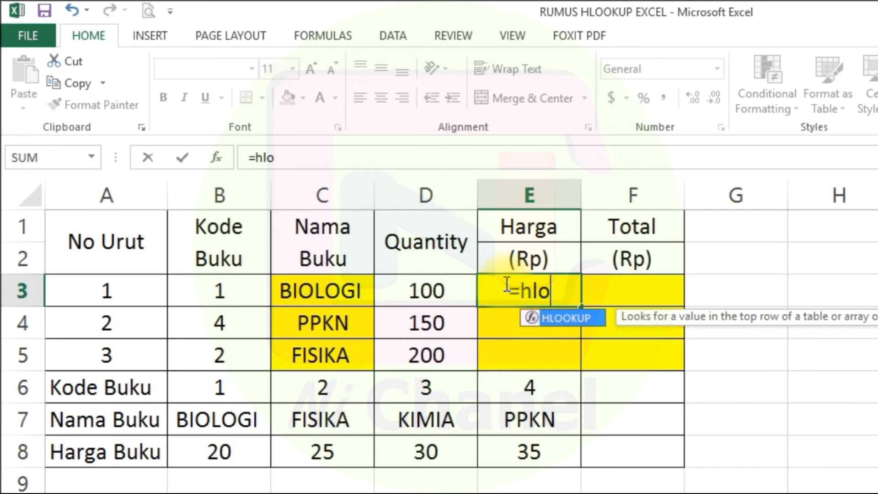
double_click(562, 319)
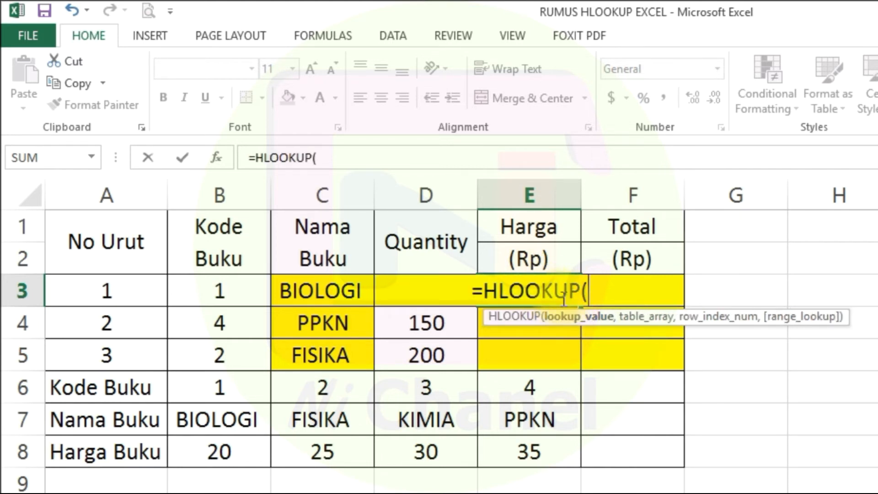
click(330, 293)
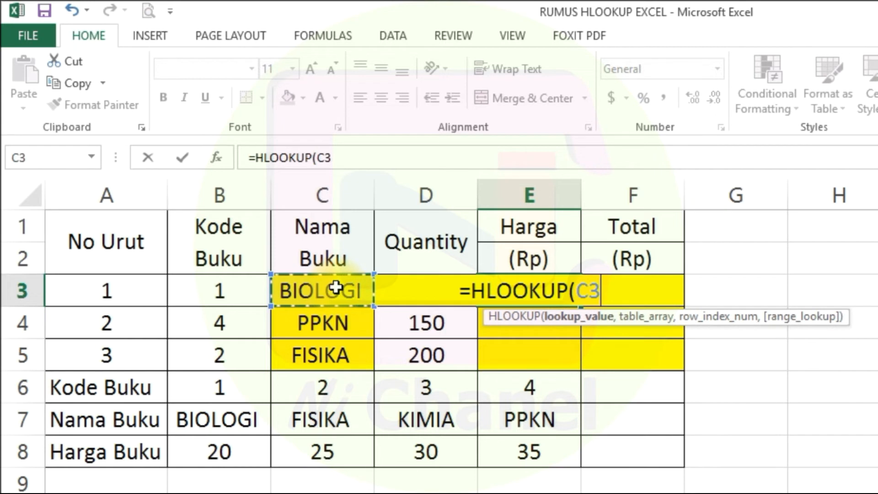
text(,)
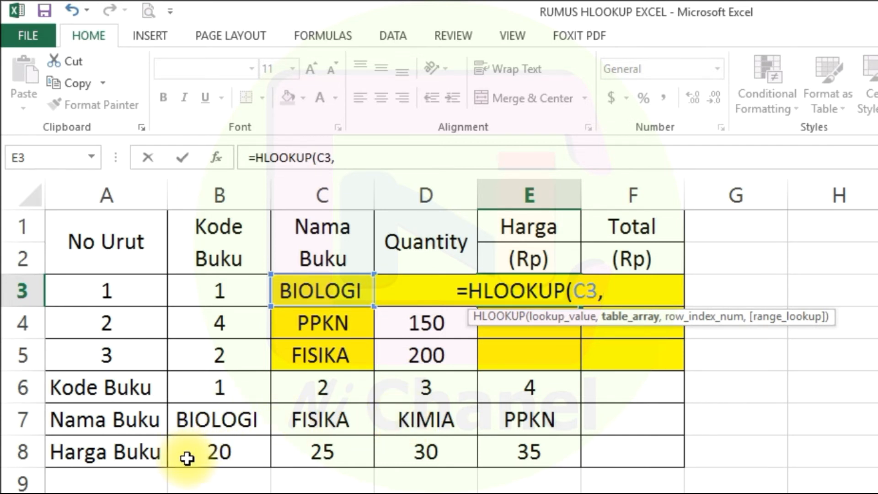
Complete the HLOOKUP arguments in E3 with B7:E8 as the table array and 2 as the row index
drag(196, 418, 562, 446)
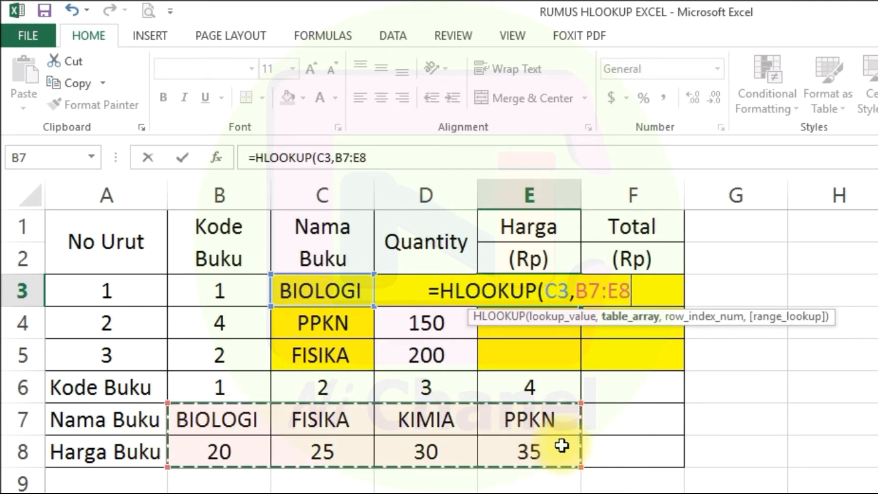
text(,)
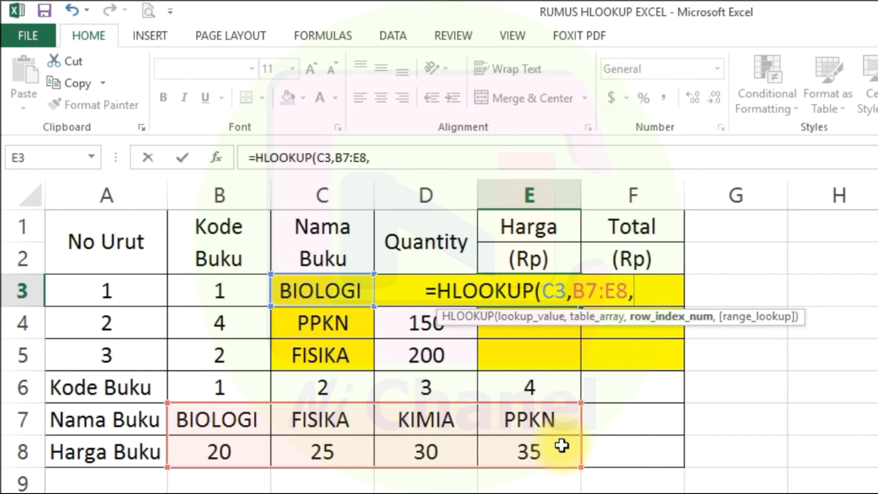
text(2)
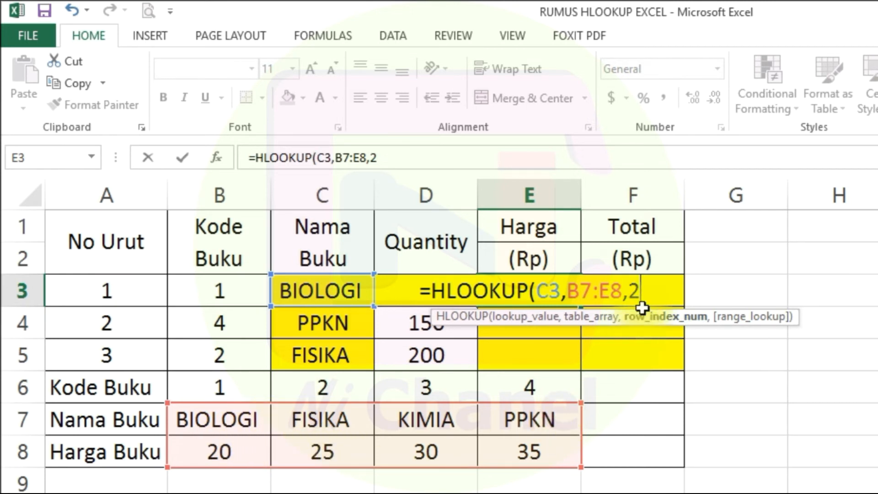
text())
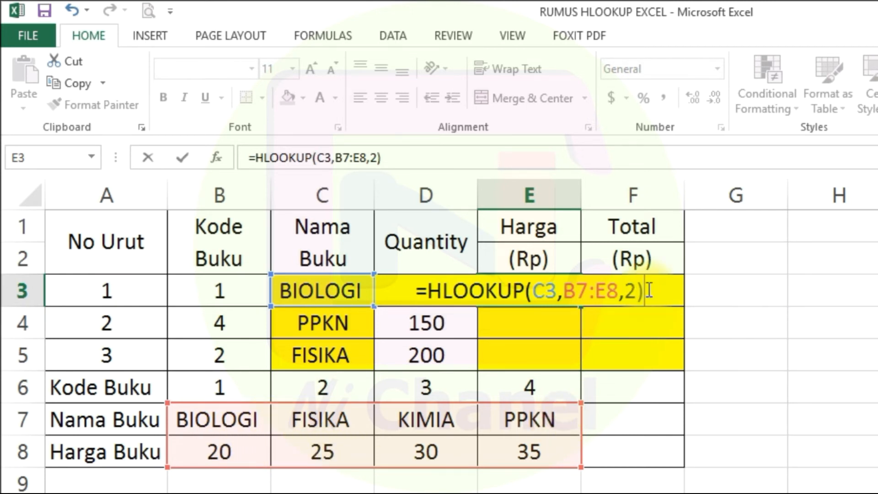
Make the table array in E3's formula absolute as $B$7:$E$8 and enter the formula
click(571, 293)
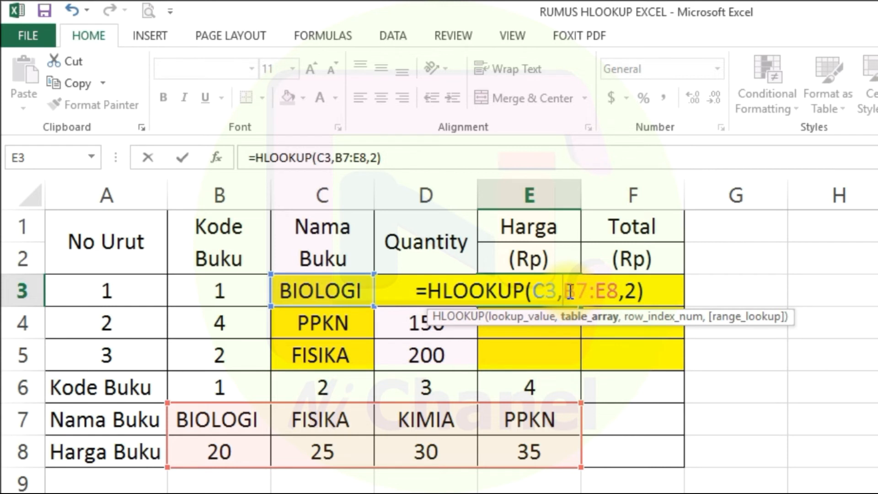
text($)
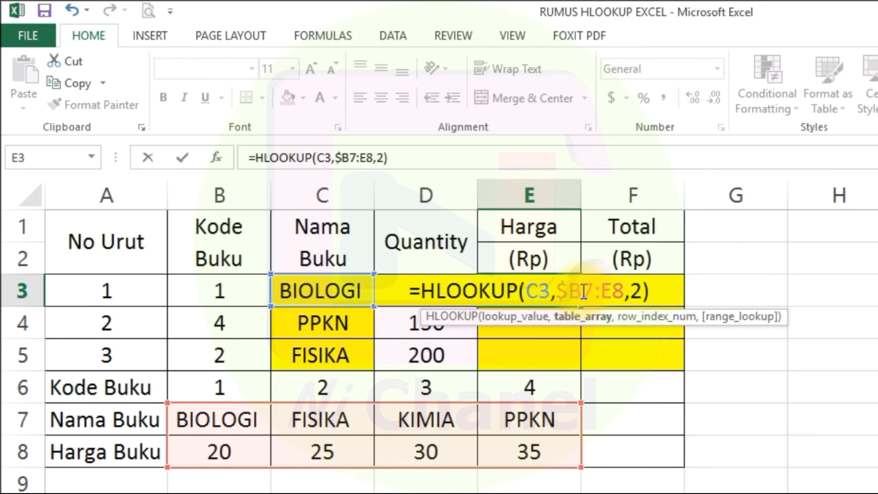
click(584, 293)
text($)
click(614, 293)
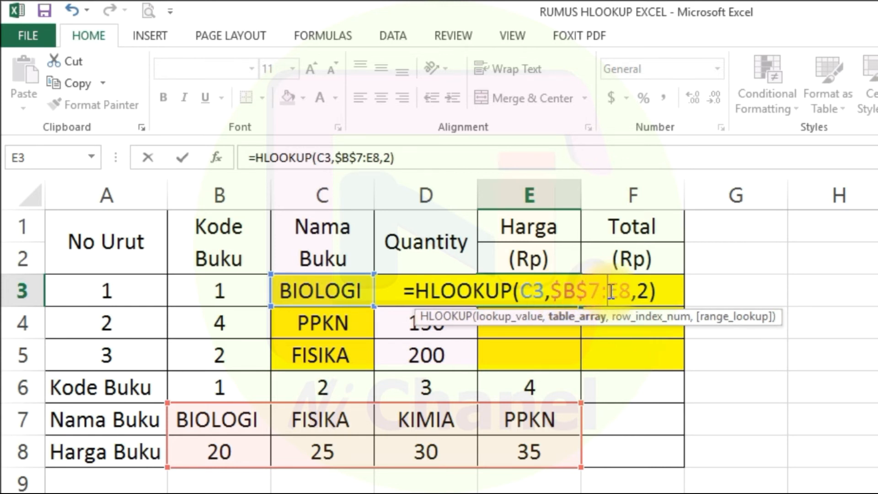
text($$)
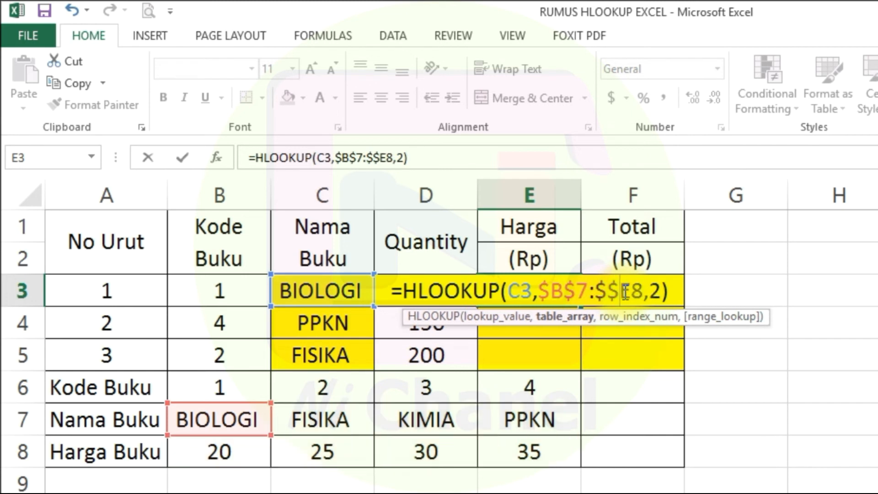
key(ctrl+z)
key(ctrl+z)
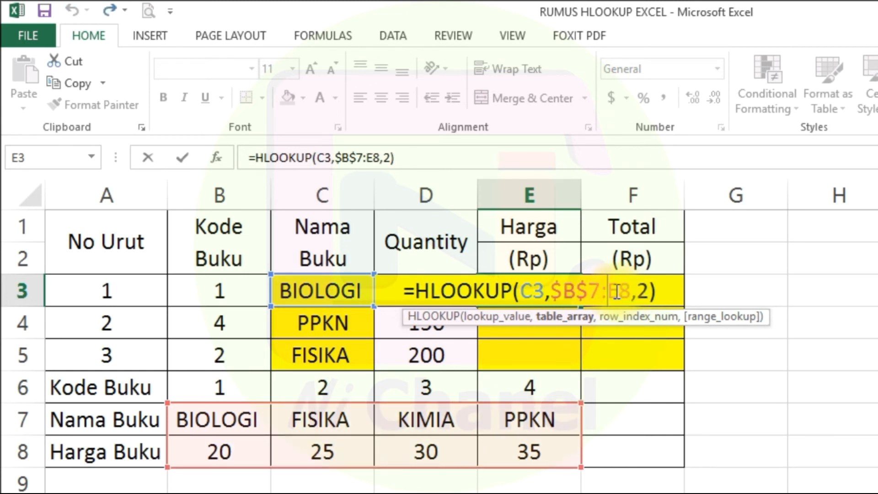
text($)
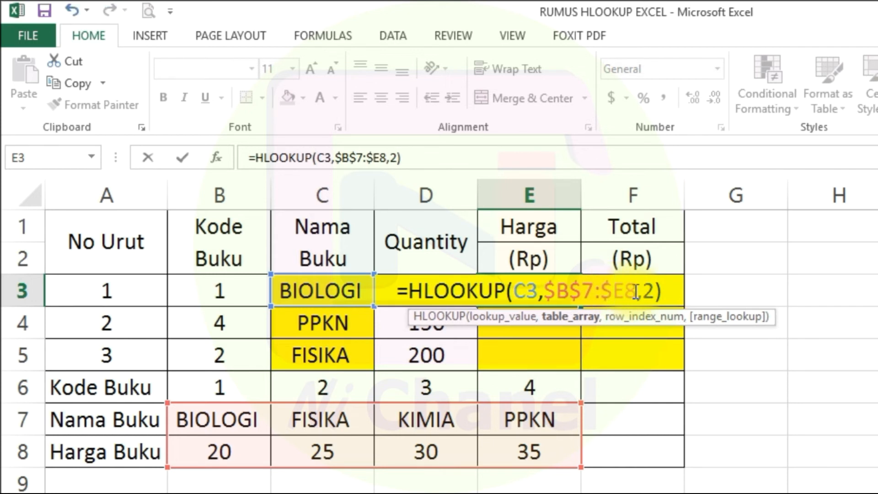
click(625, 292)
text($)
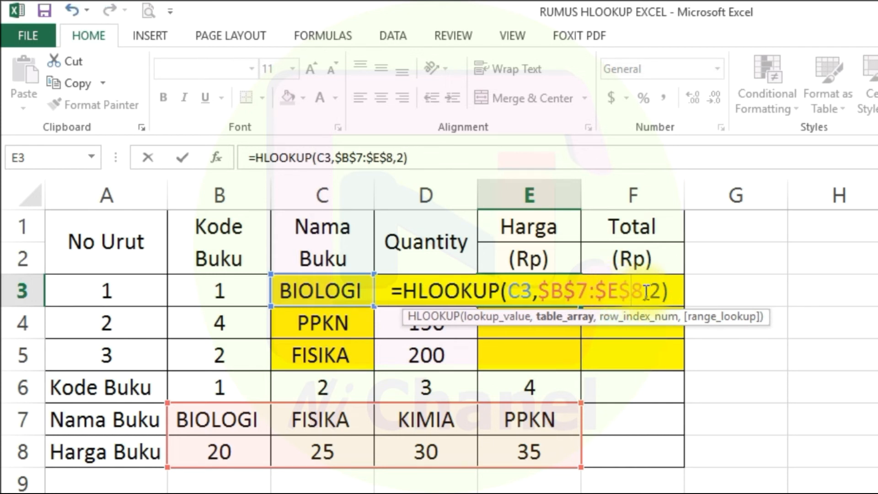
key(Return)
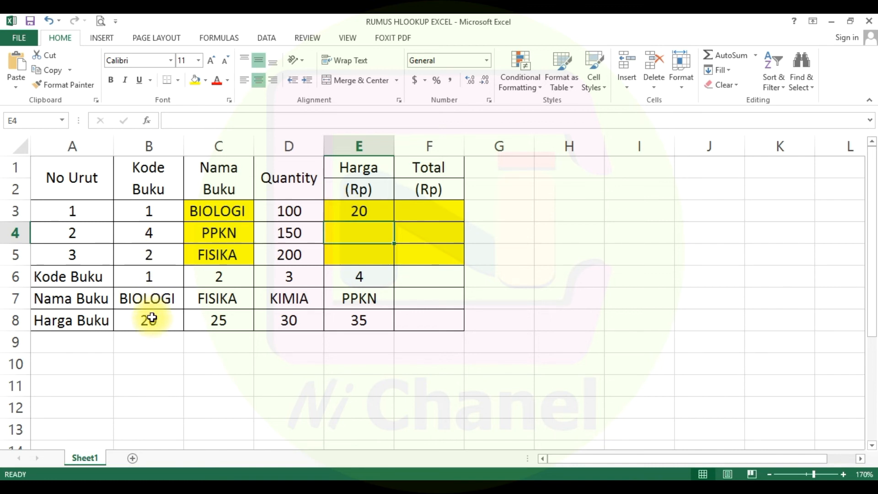
Copy E3's HLOOKUP price formula down through E5 and check the copied formula in E4
click(372, 206)
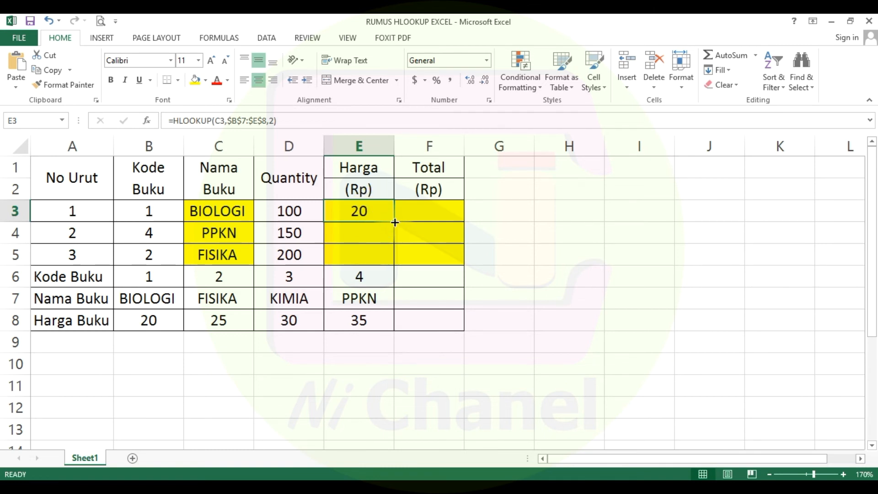
drag(394, 223, 396, 260)
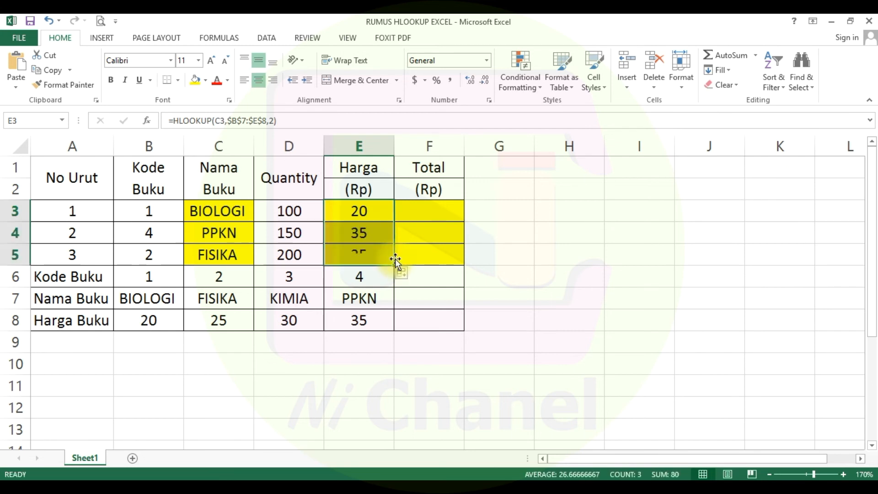
click(377, 233)
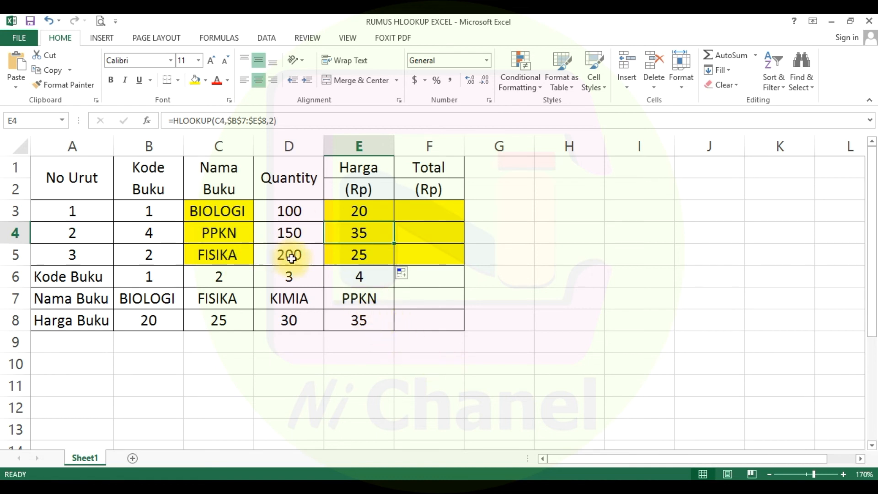
Enter a formula in F3 that multiplies the price in E3 by the quantity in D3, =E3*D3
click(424, 212)
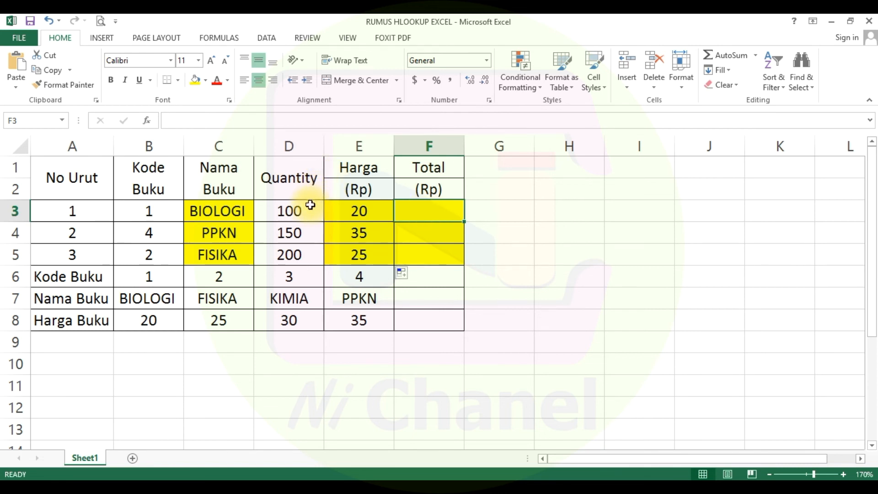
click(345, 218)
click(298, 210)
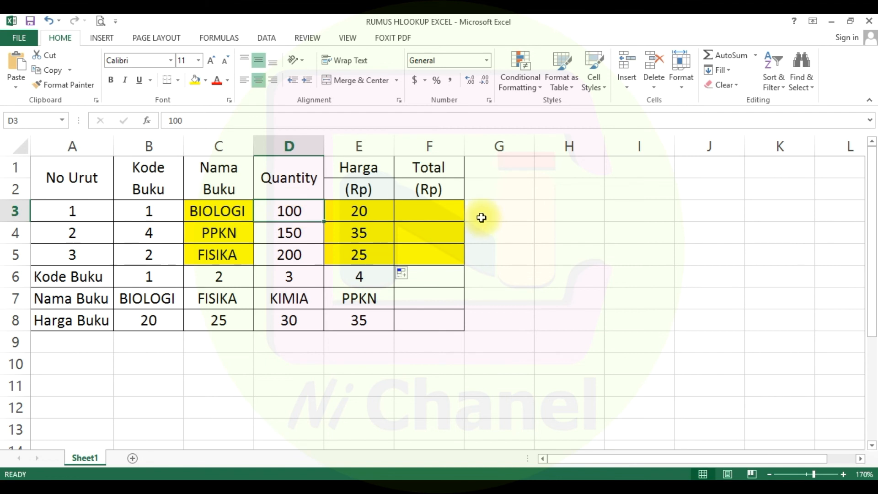
click(454, 214)
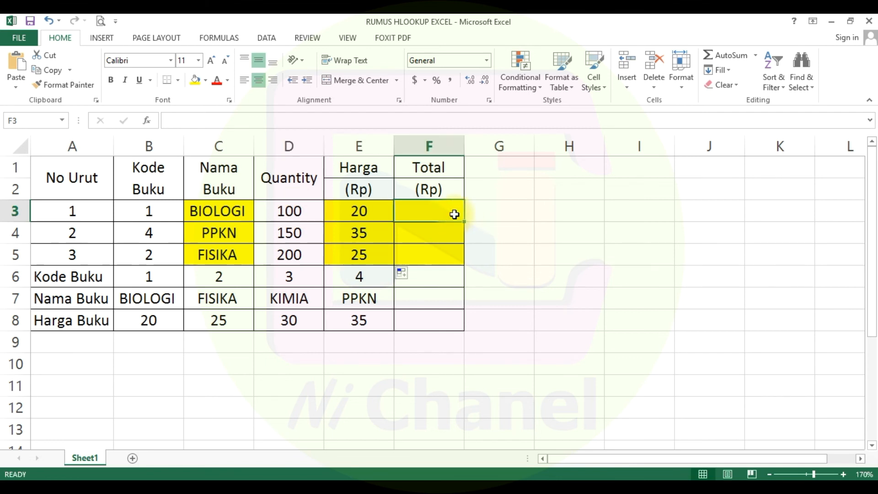
text(=)
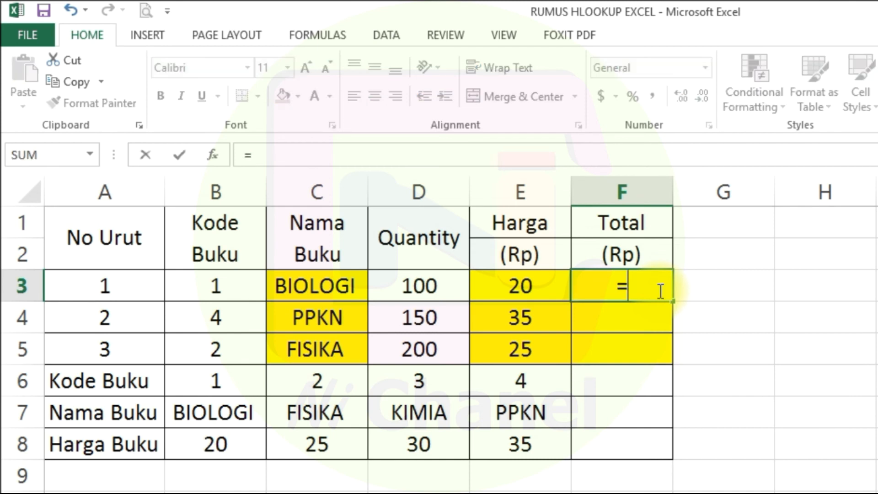
click(522, 287)
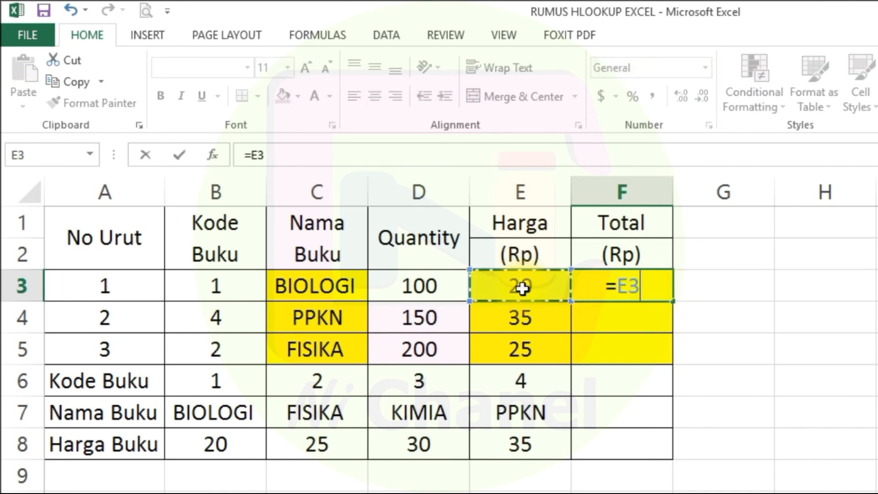
text(*)
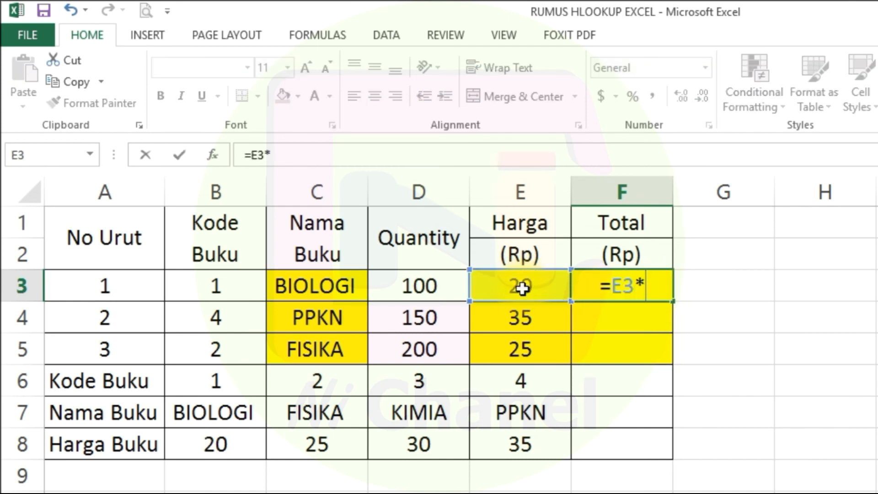
click(431, 284)
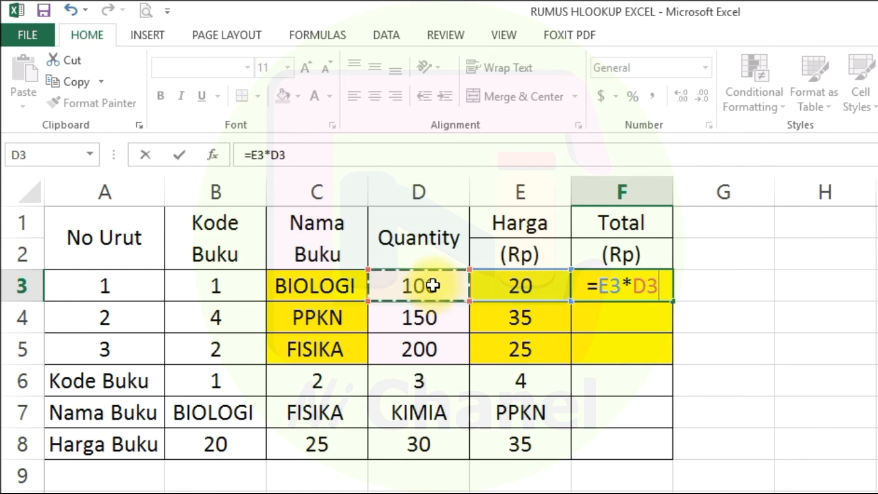
key(Return)
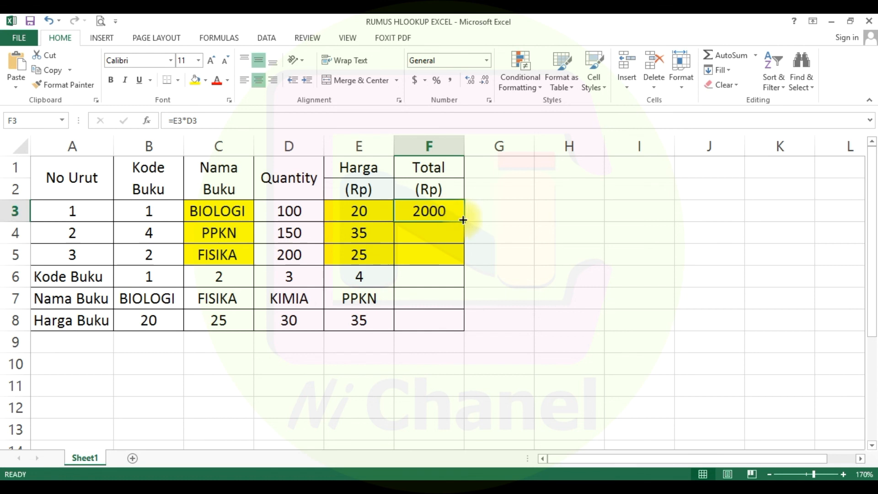
Copy F3's total formula down through F5 and deselect the filled range
drag(464, 222, 466, 262)
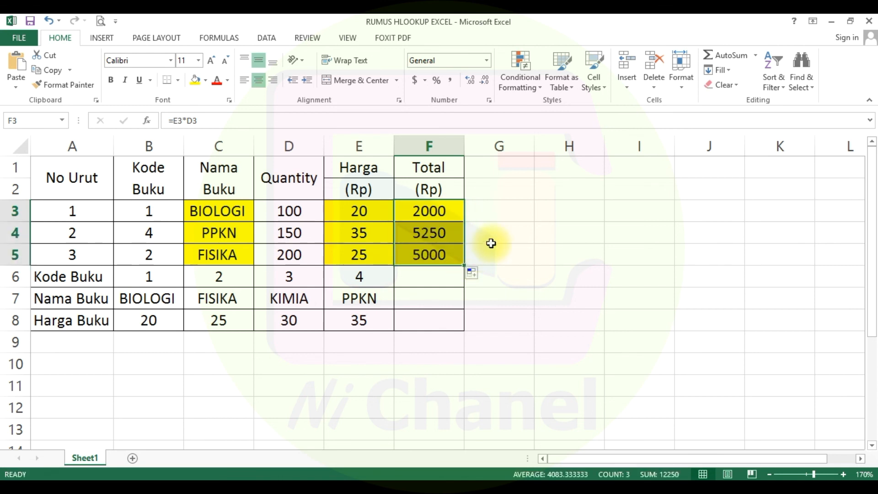
click(495, 244)
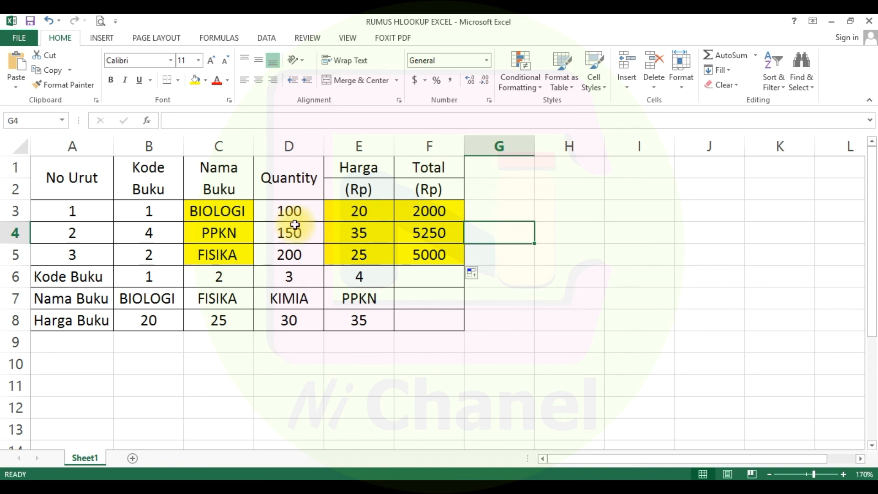
click(267, 416)
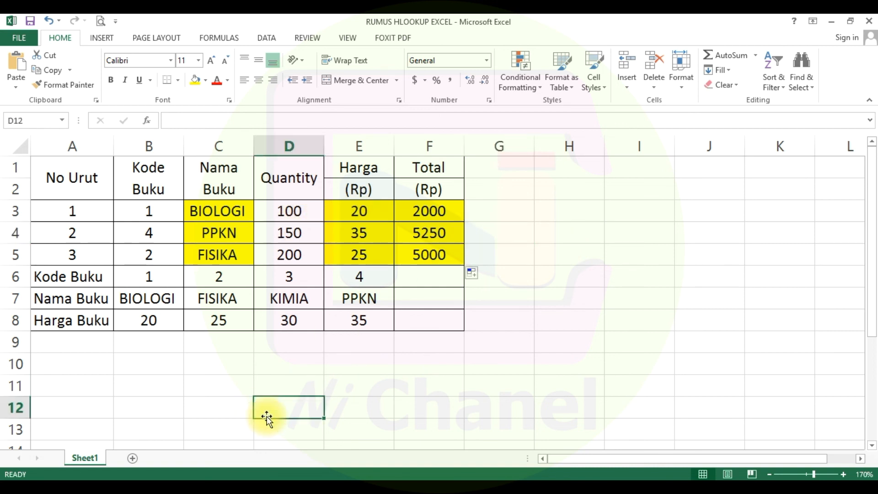